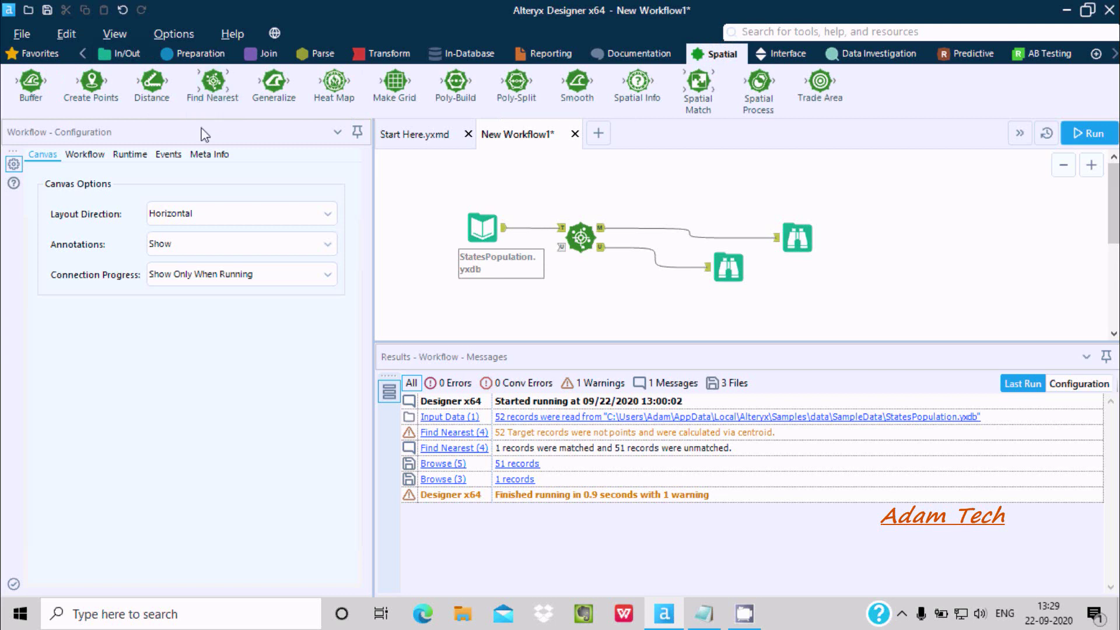
Select all the tools of the existing workflow on the canvas and delete them
mouse_move(208, 97)
click(138, 56)
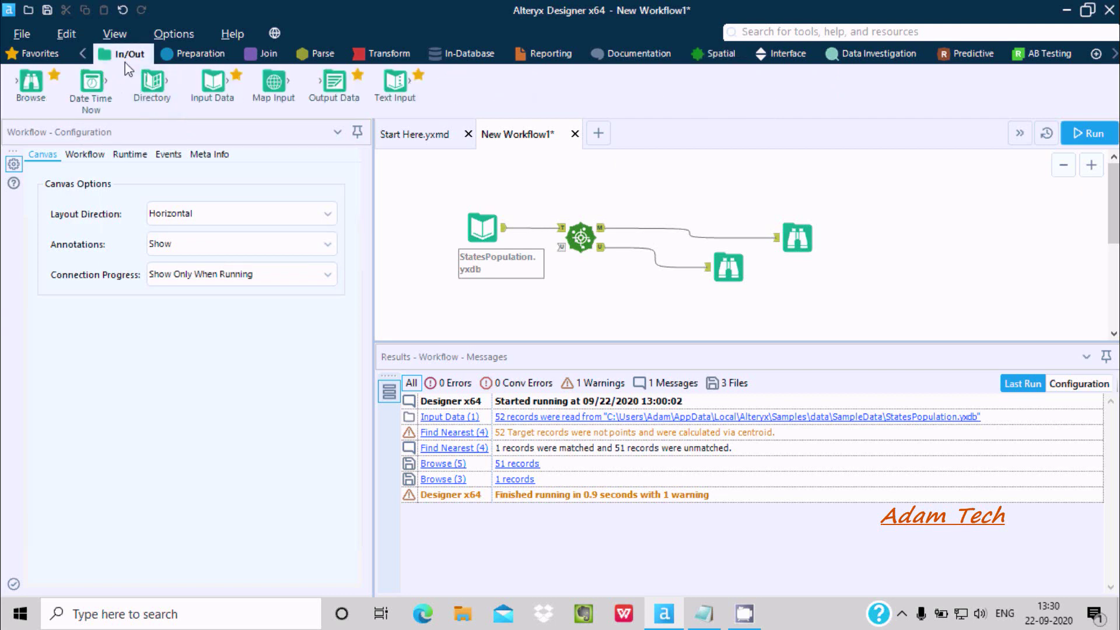
drag(443, 186, 826, 299)
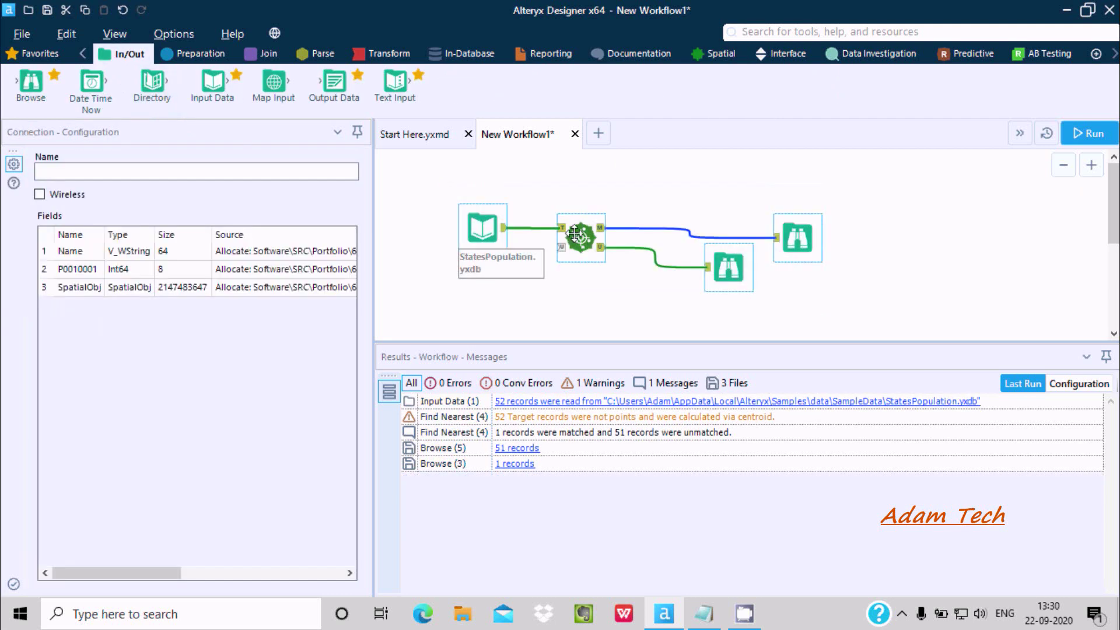
right_click(577, 235)
click(507, 197)
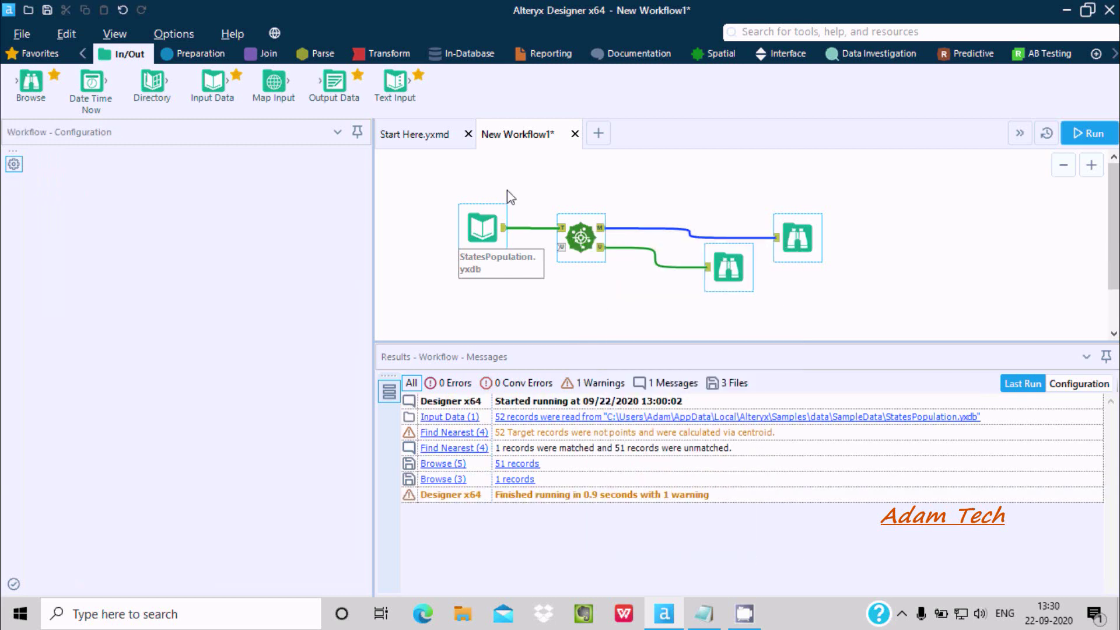
key(Delete)
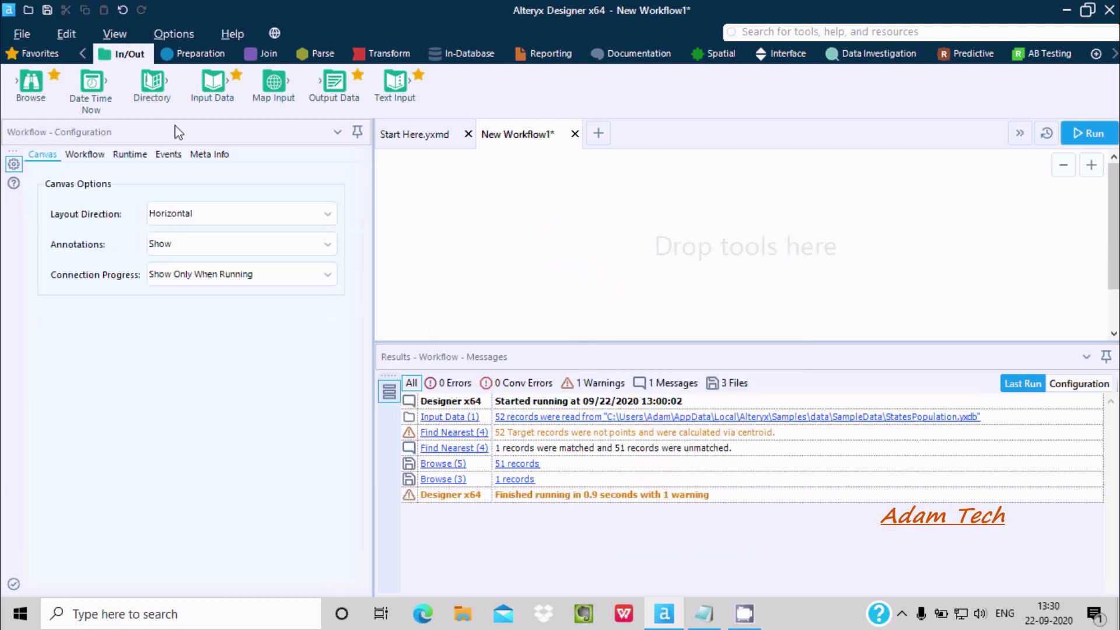
Place an Input Data tool on the empty canvas and start choosing a file for its data connection
drag(210, 96, 479, 228)
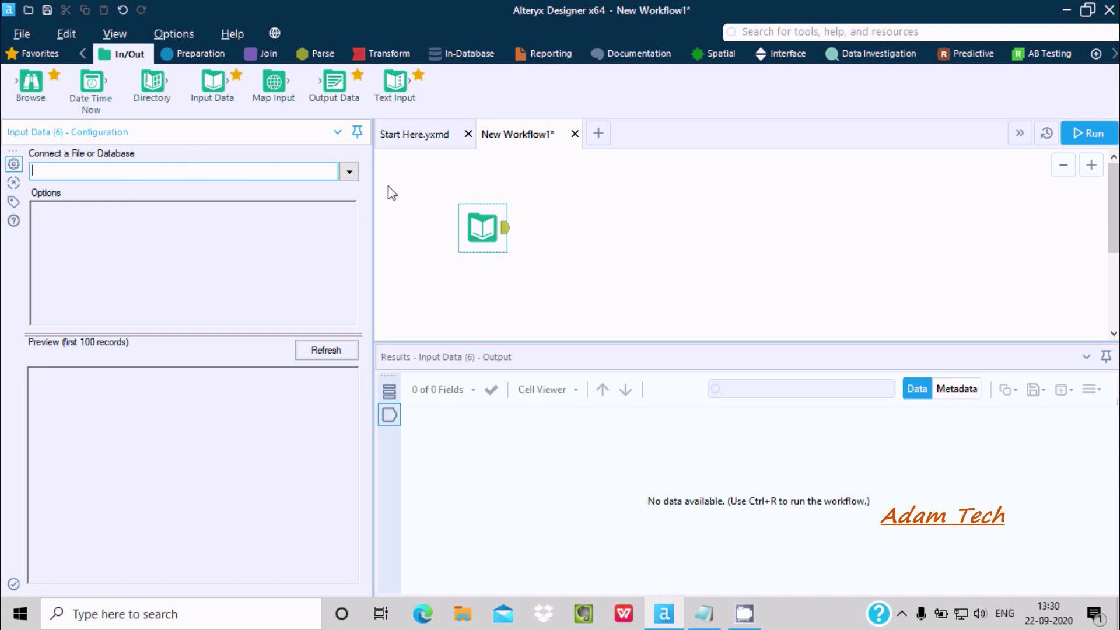
click(349, 174)
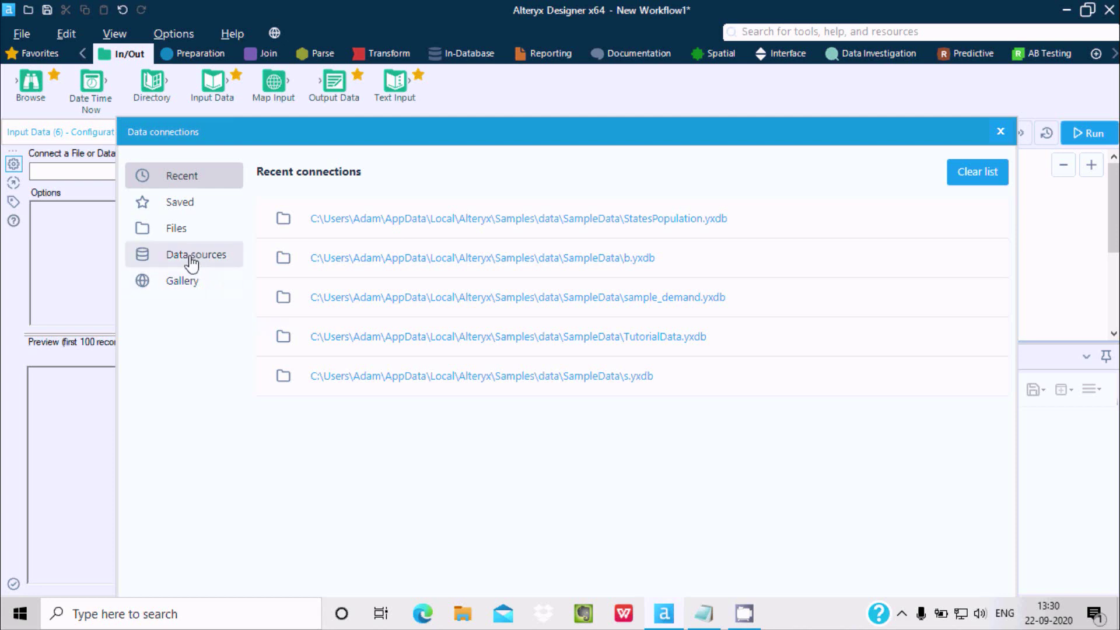
click(188, 262)
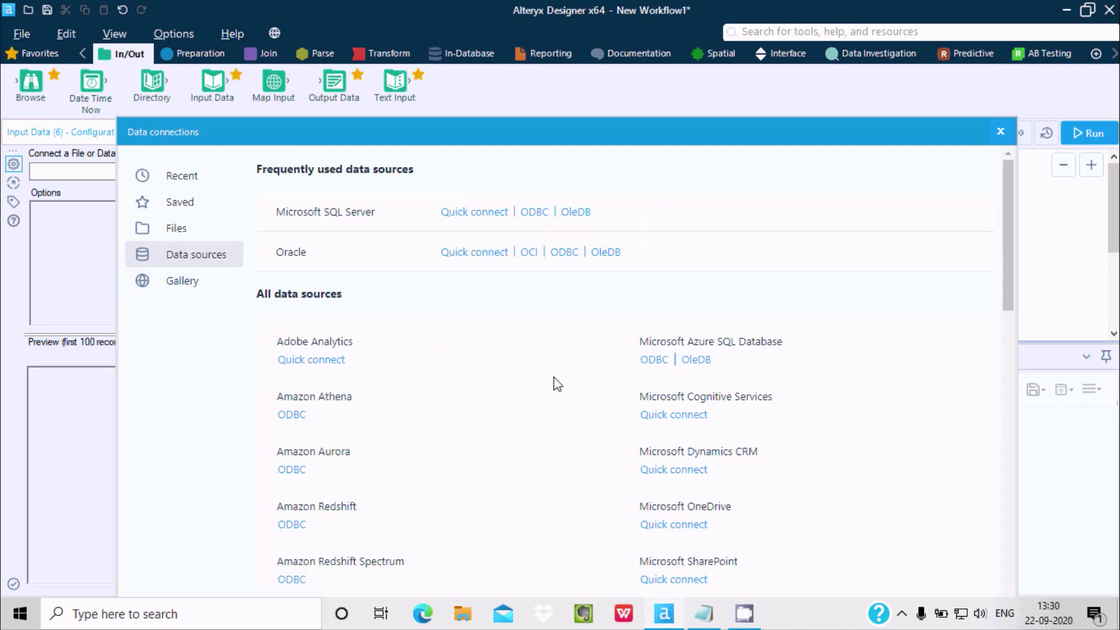
click(179, 232)
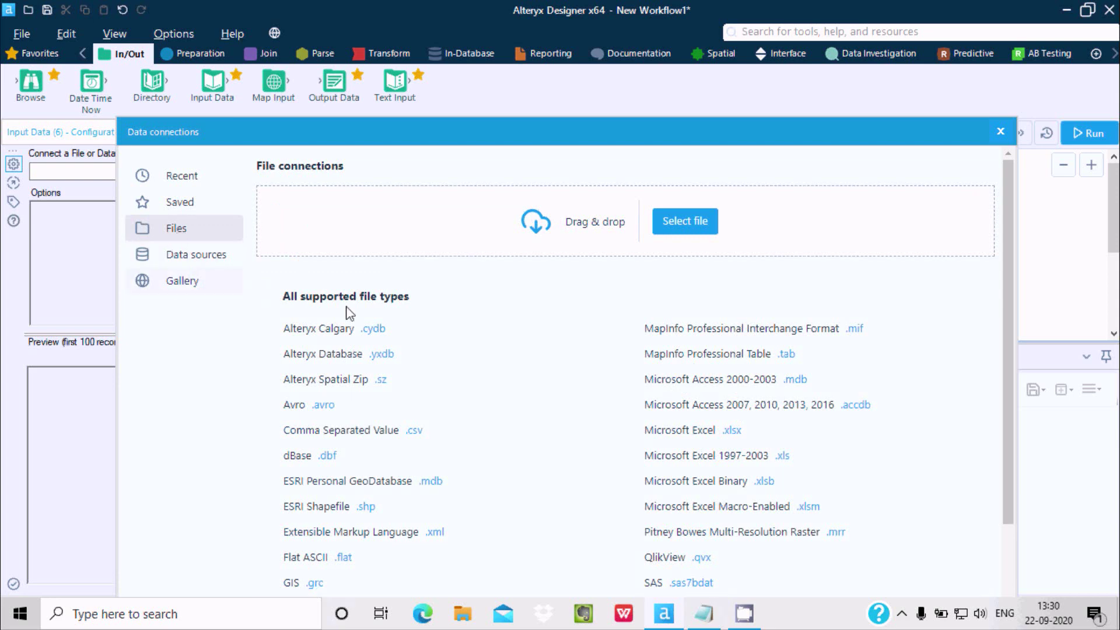
click(669, 232)
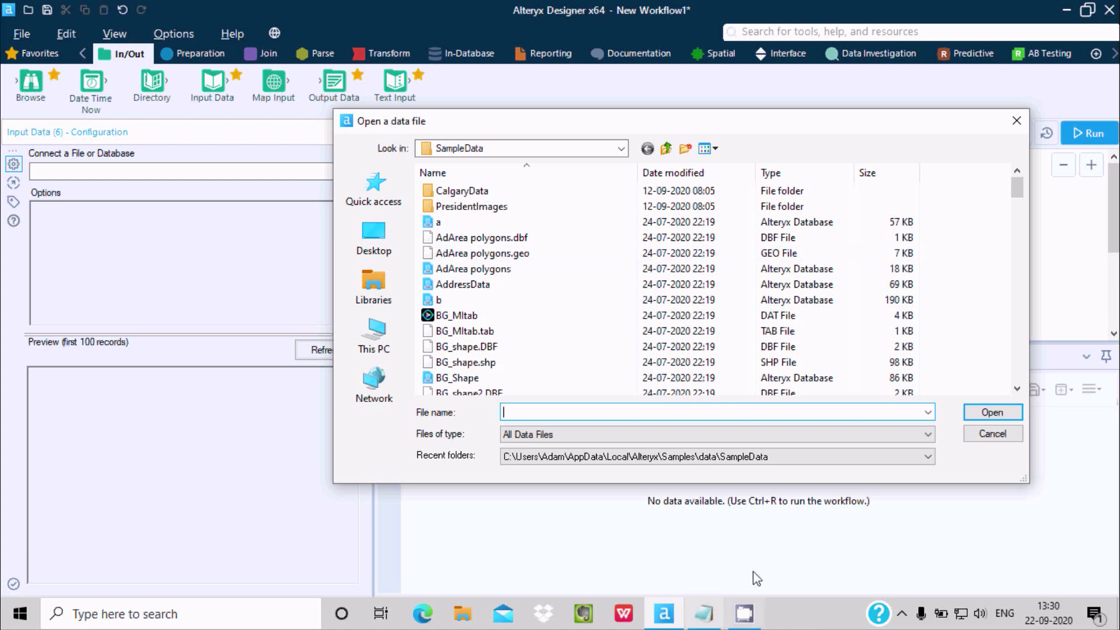
Check the sample file name in the Notepad notes, then load the StatesPopulation Alteryx database from the SampleData folder
click(705, 613)
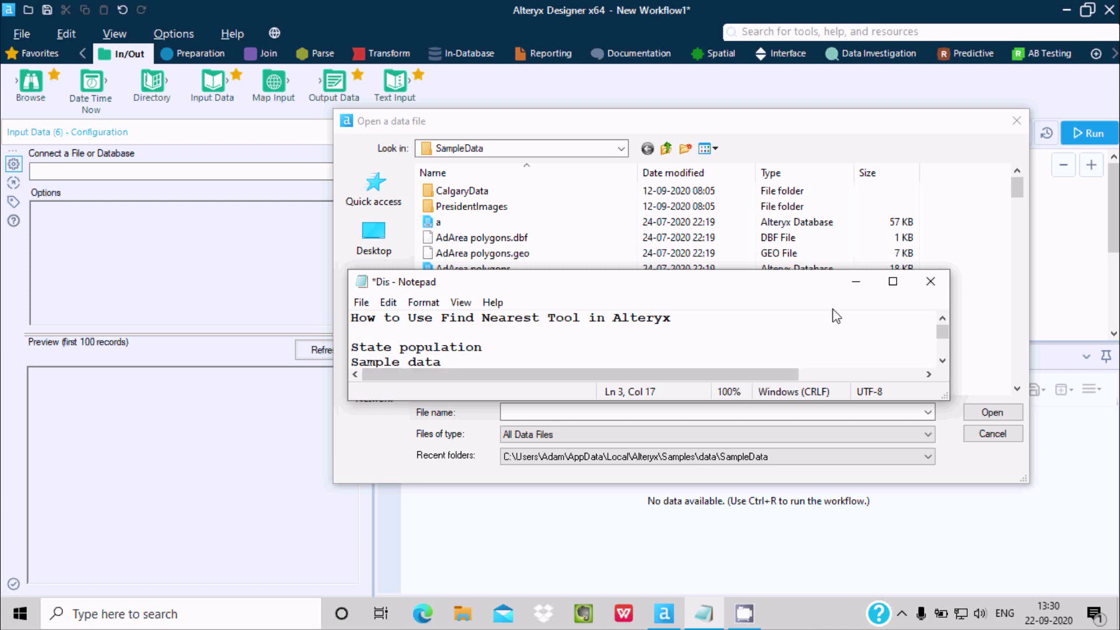
key(alt+Tab)
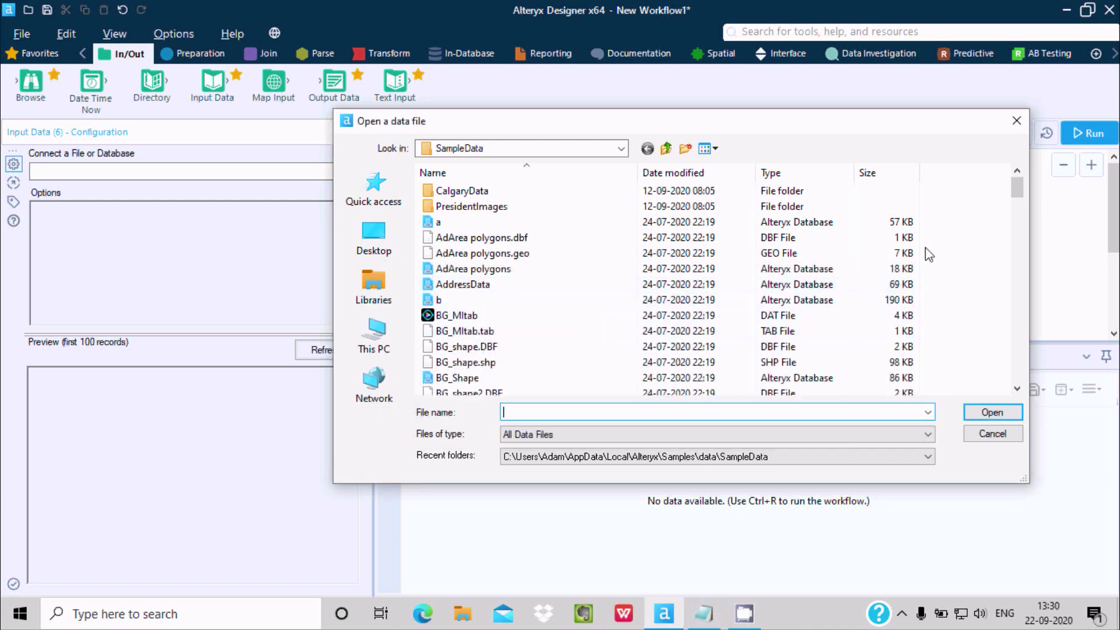
click(500, 286)
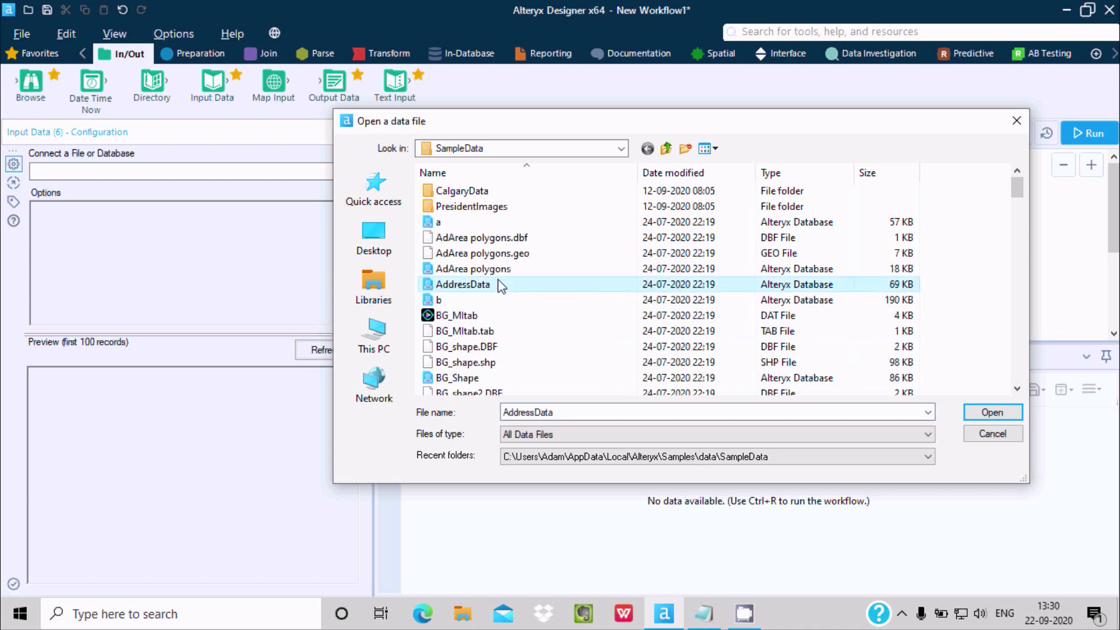
key(s)
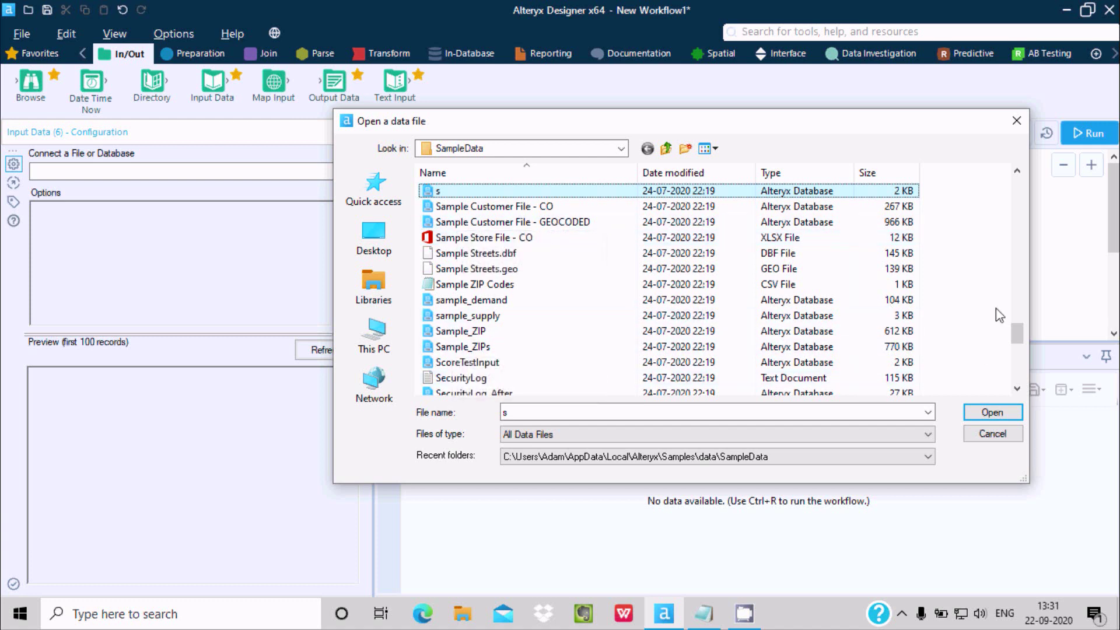
click(1017, 388)
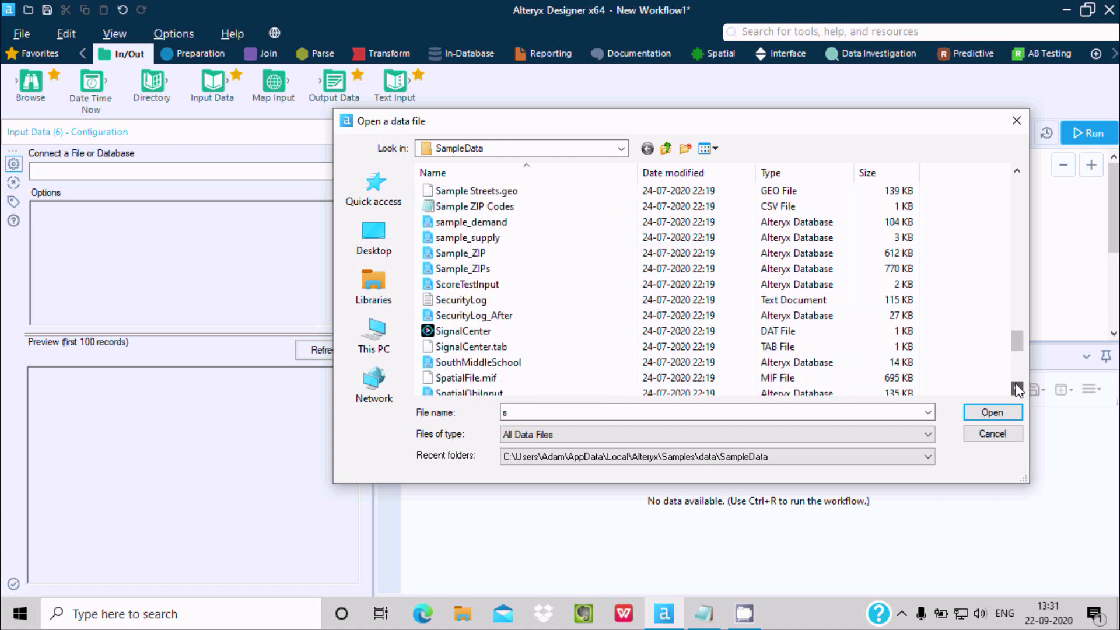
click(1017, 388)
click(1018, 388)
click(1018, 388)
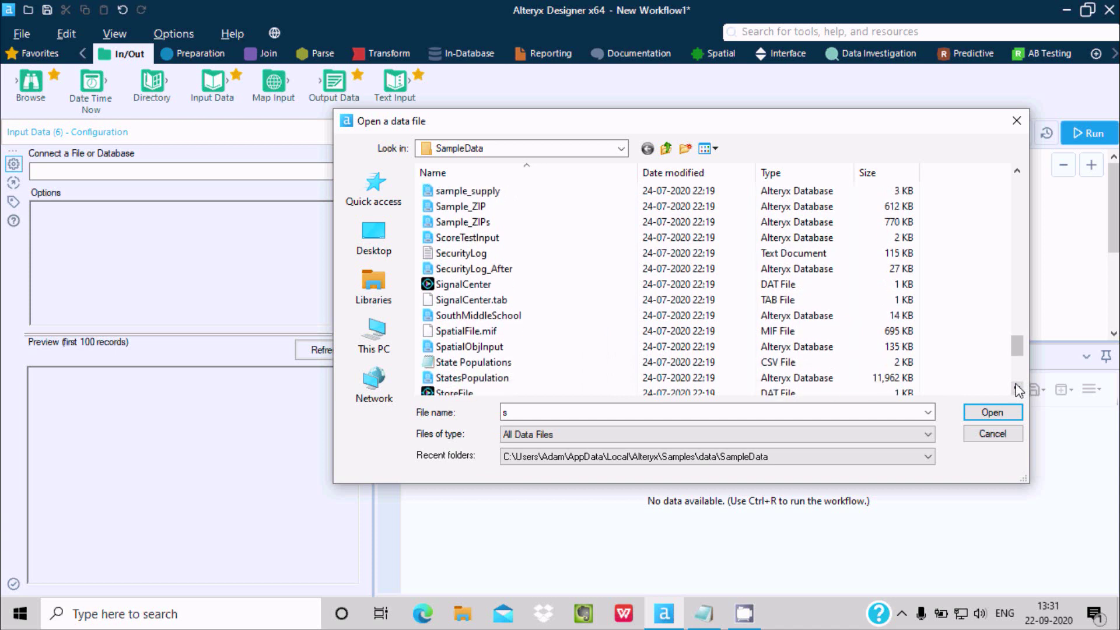
click(1017, 387)
click(1017, 388)
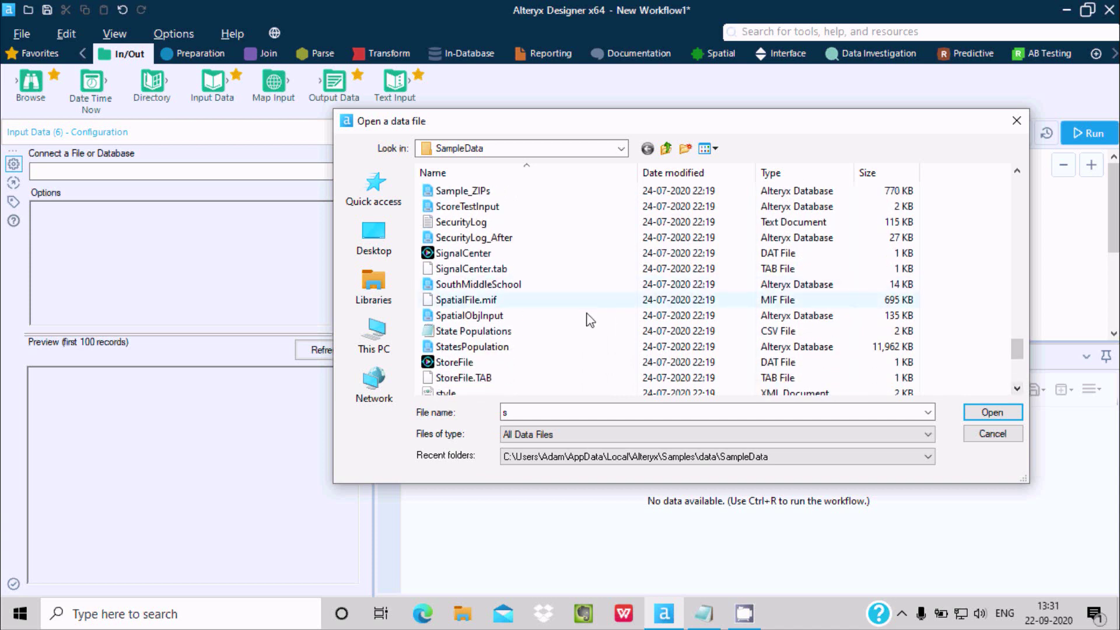
click(473, 346)
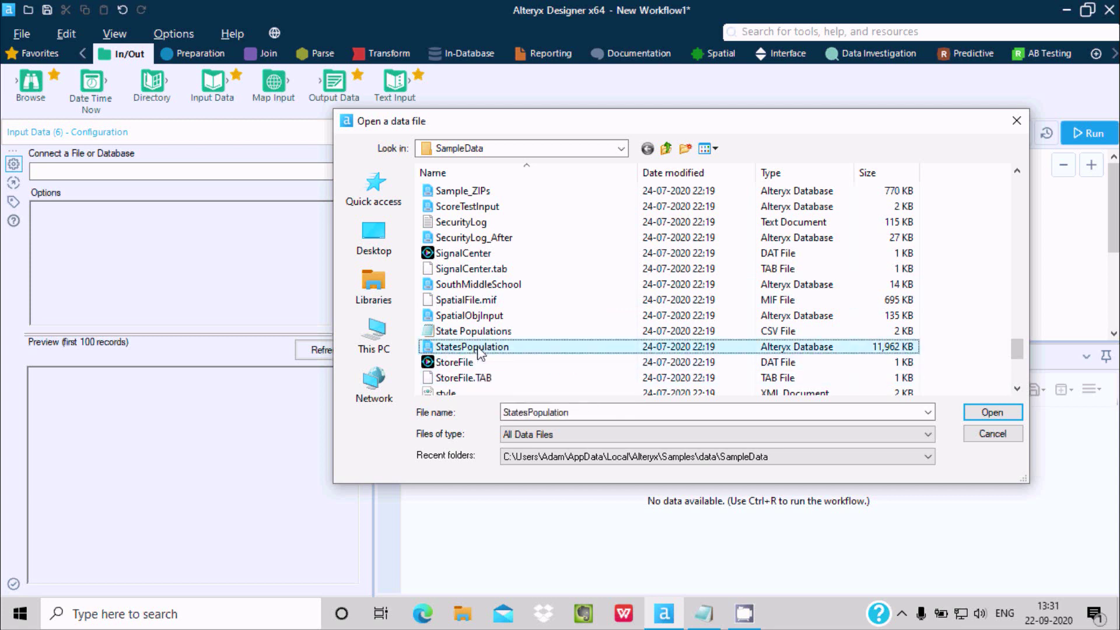
click(1012, 416)
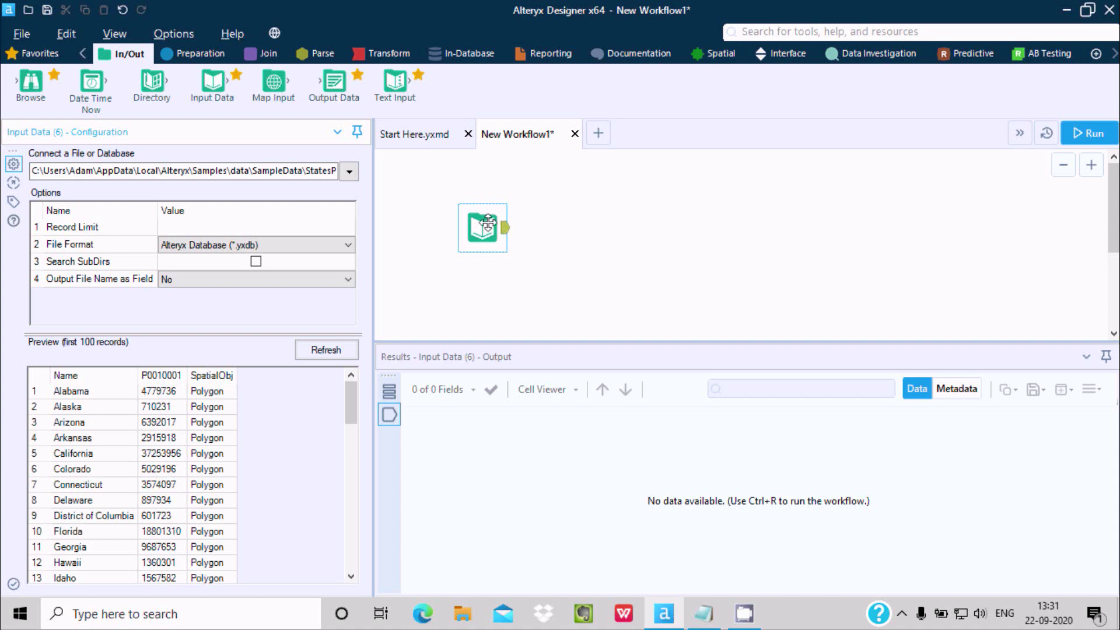
Add a Find Nearest tool beside the Input Data tool and connect the StatesPopulation output to its T input
drag(487, 221, 478, 221)
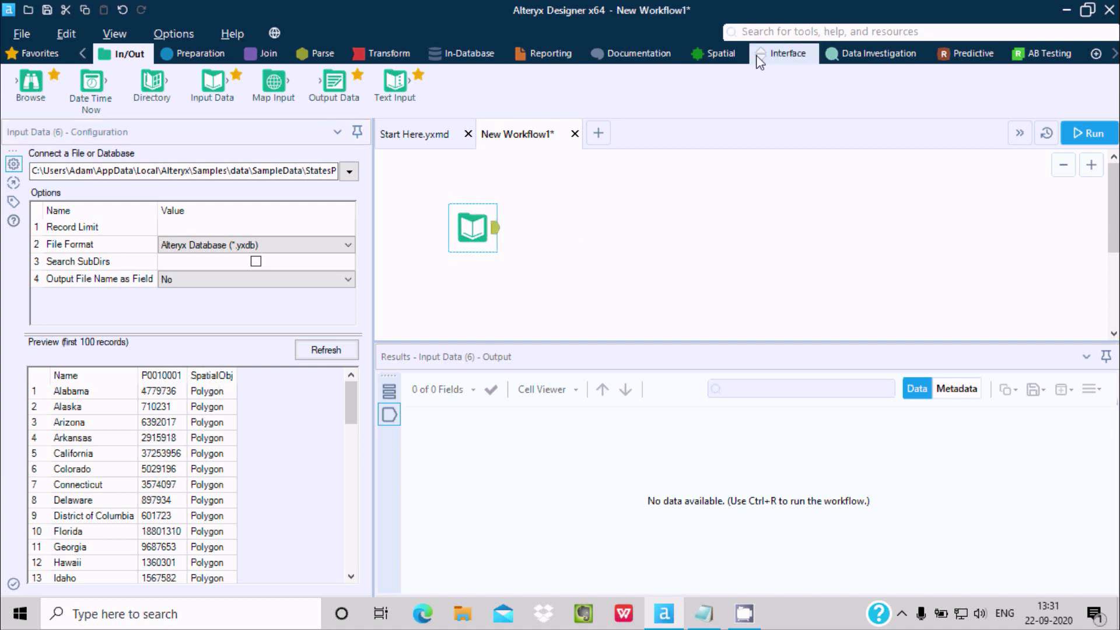
click(722, 53)
drag(213, 84, 653, 209)
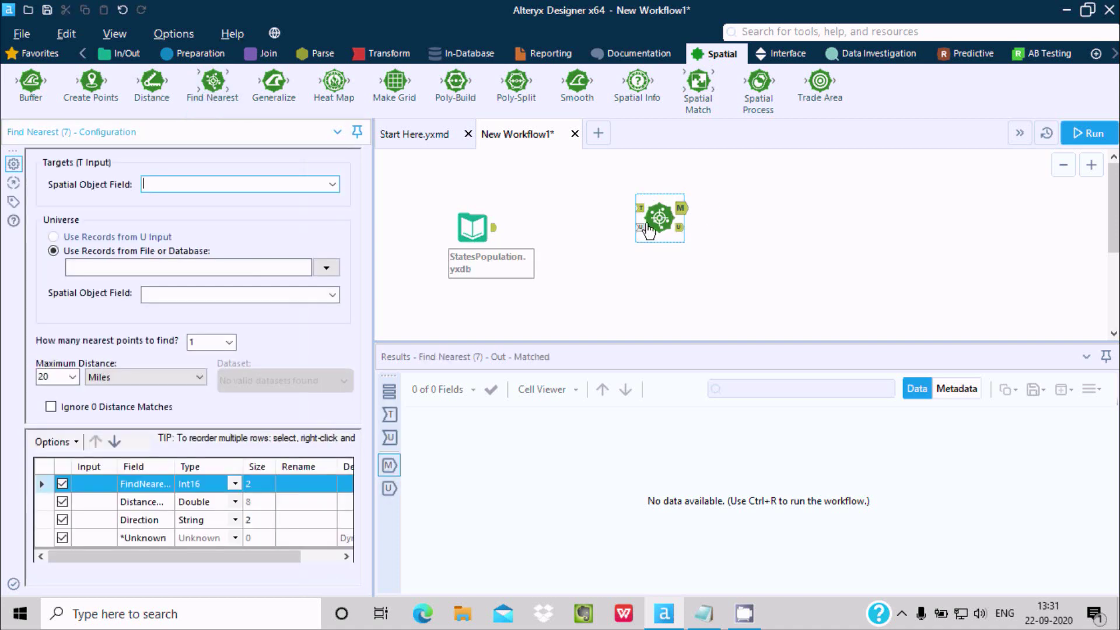
click(500, 236)
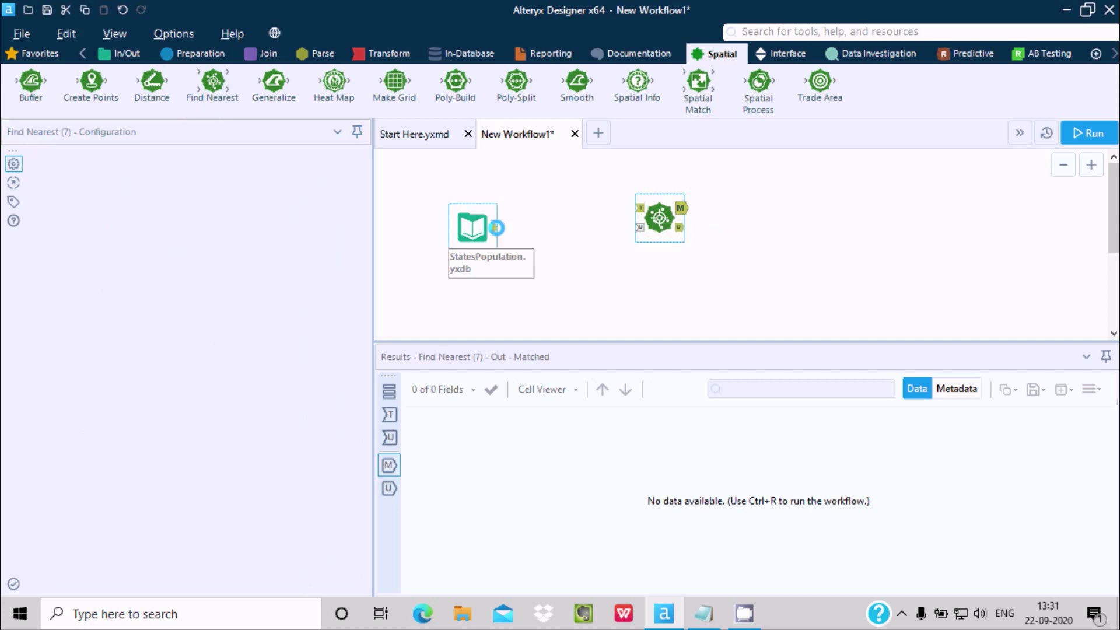
drag(495, 229, 640, 209)
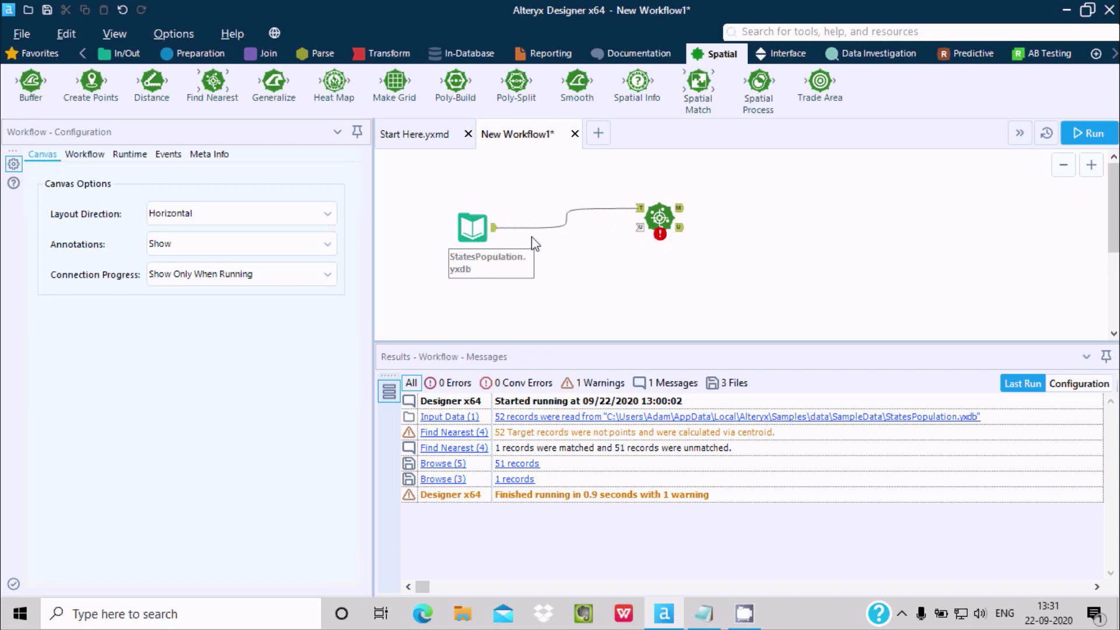
Set the Find Nearest universe to records from the sample_demand Alteryx database in the SampleData folder
click(659, 215)
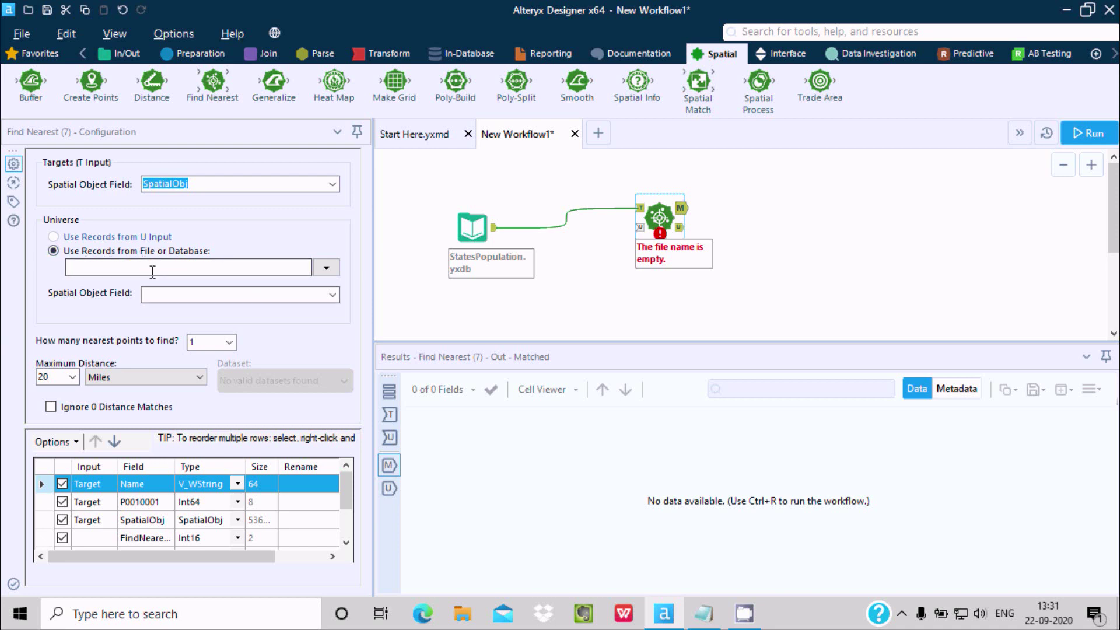
click(326, 270)
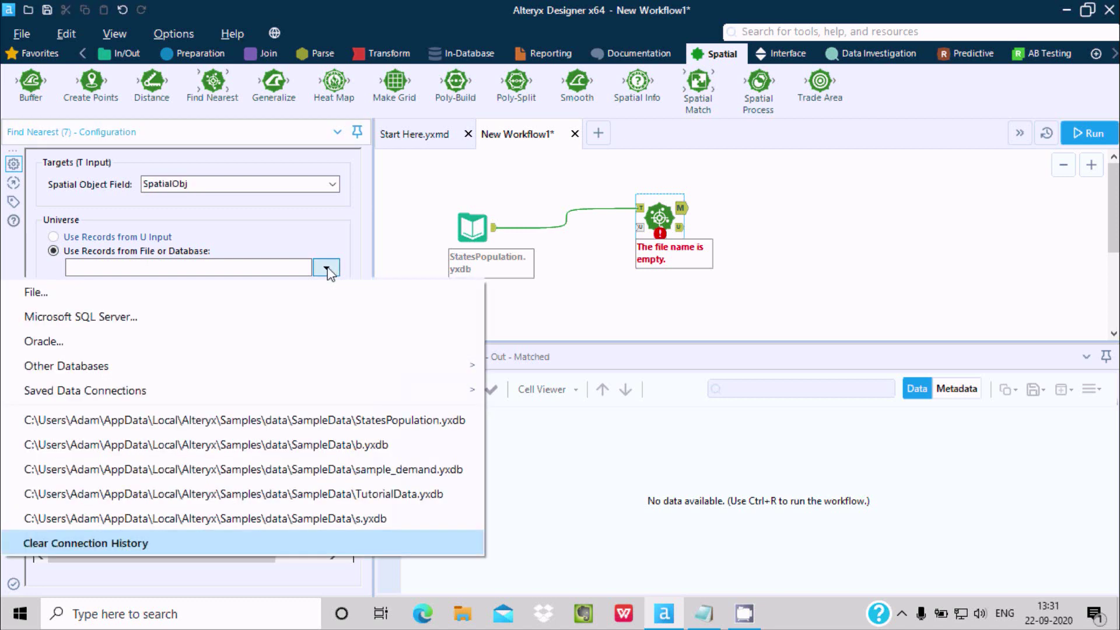
click(120, 296)
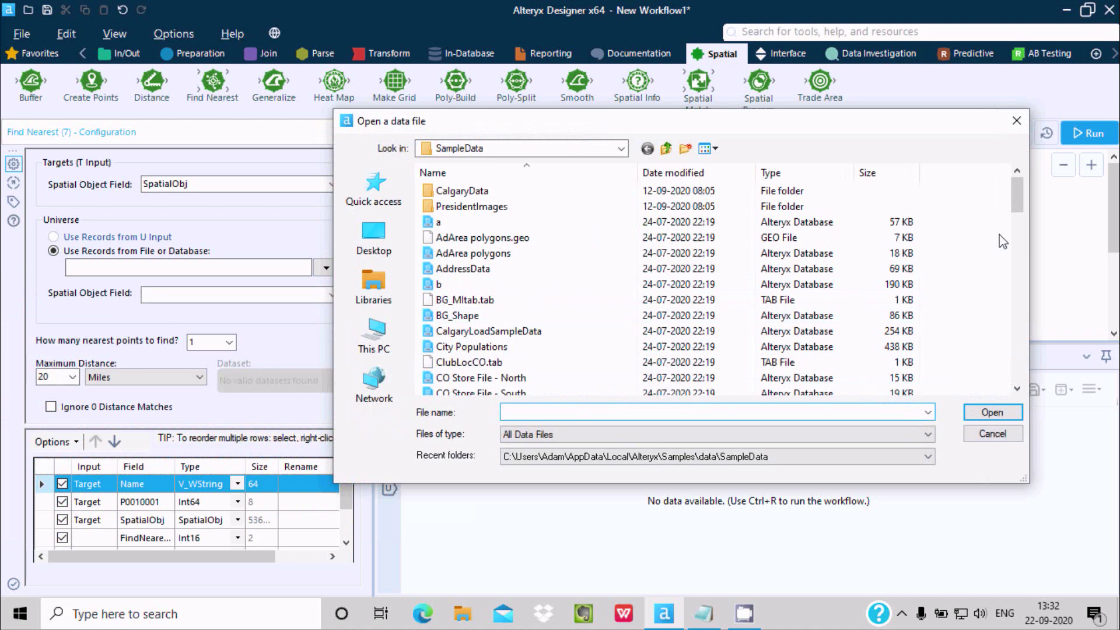
click(476, 269)
key(s)
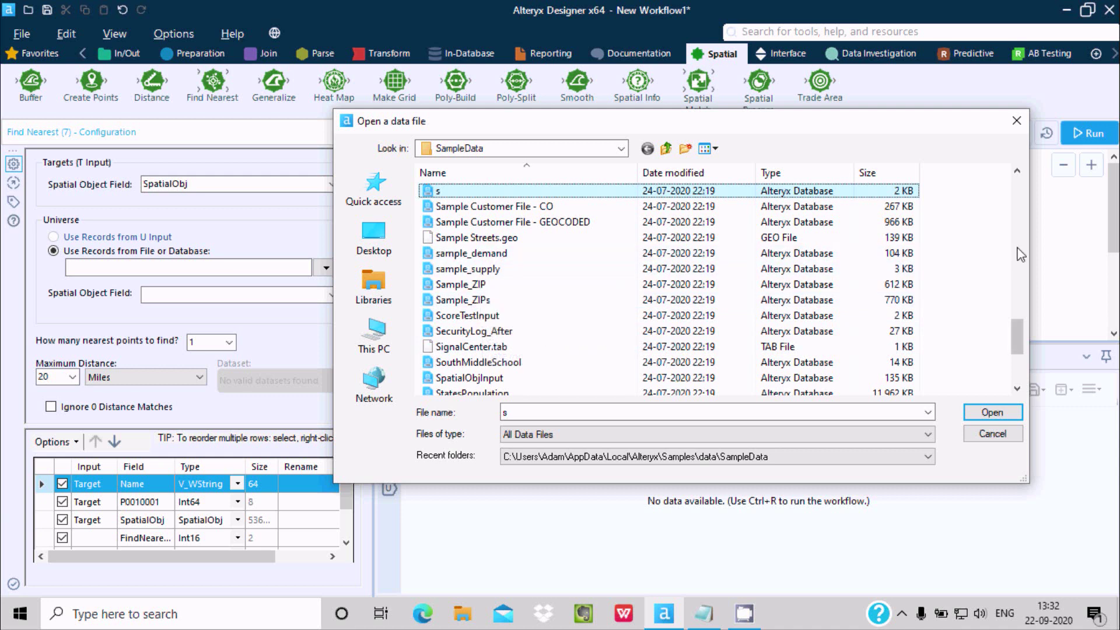
drag(1020, 336, 1020, 333)
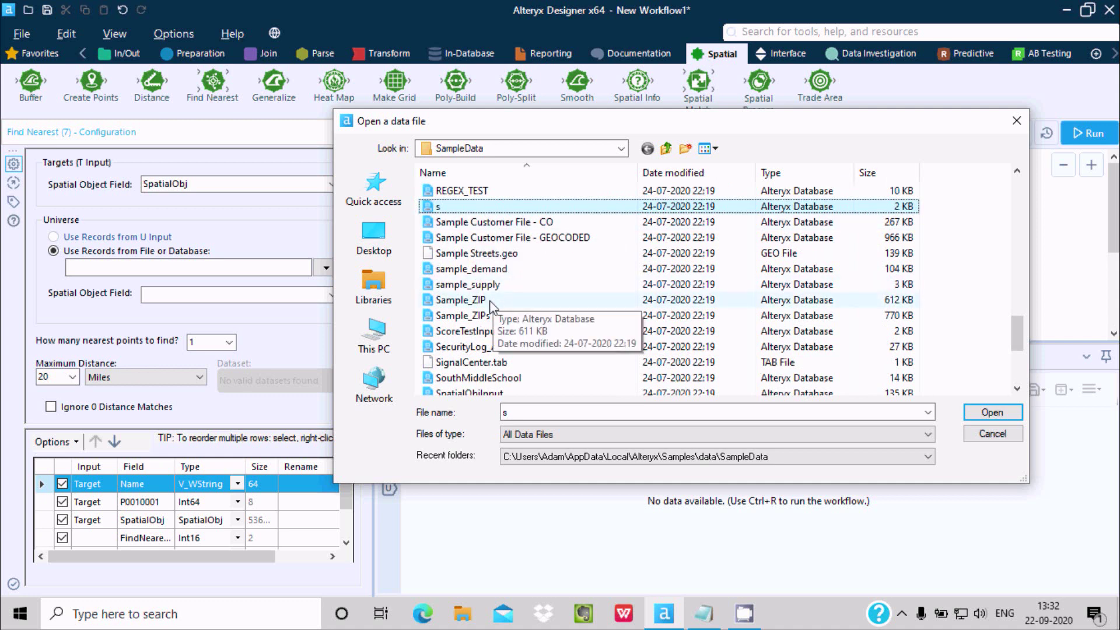
click(484, 285)
click(485, 269)
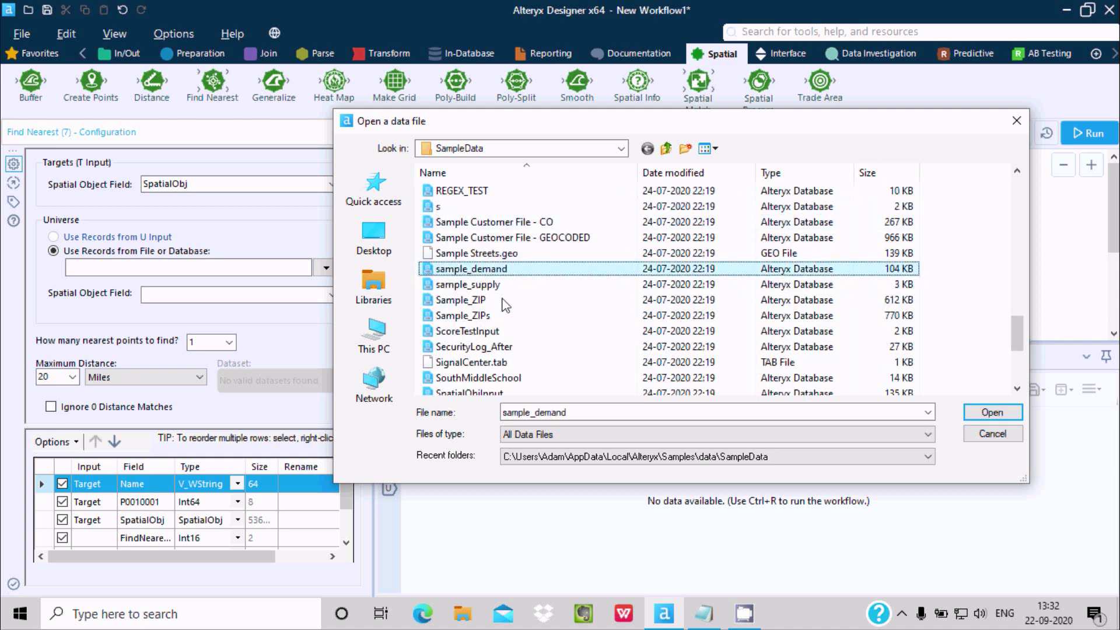
click(993, 414)
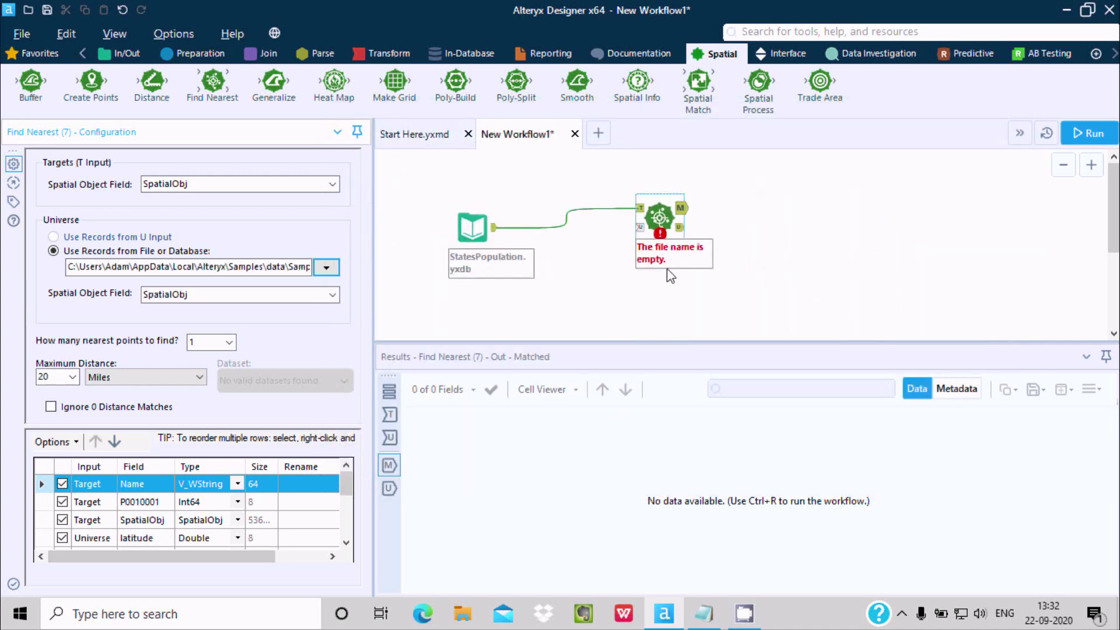
click(661, 218)
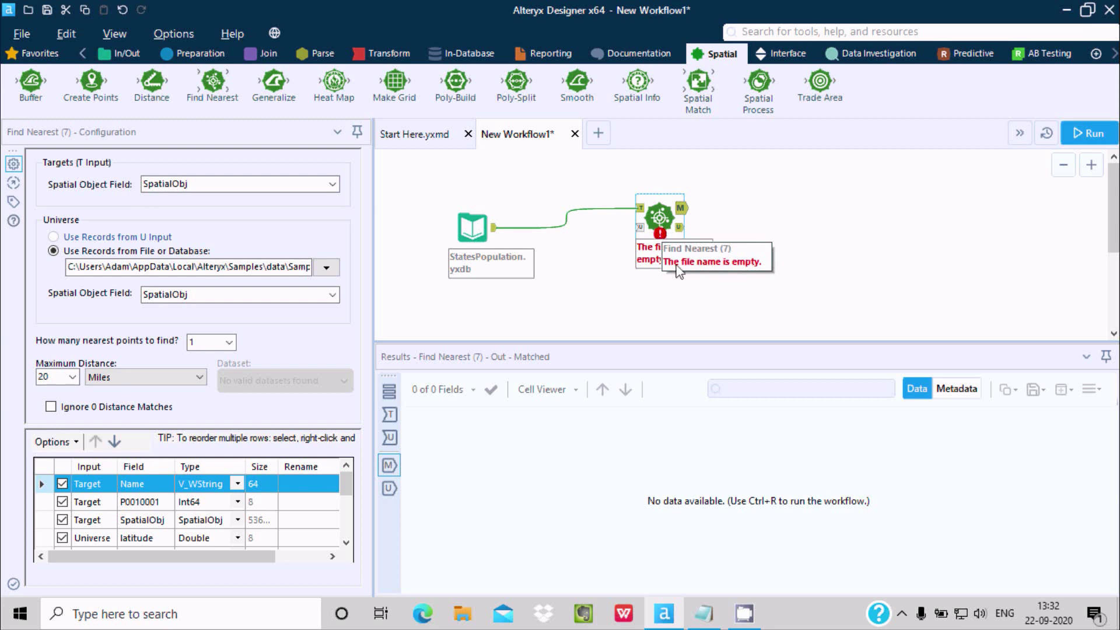
Attach one Browse tool to the M output and another to the U output of Find Nearest
click(125, 53)
drag(31, 82, 781, 201)
drag(30, 82, 757, 255)
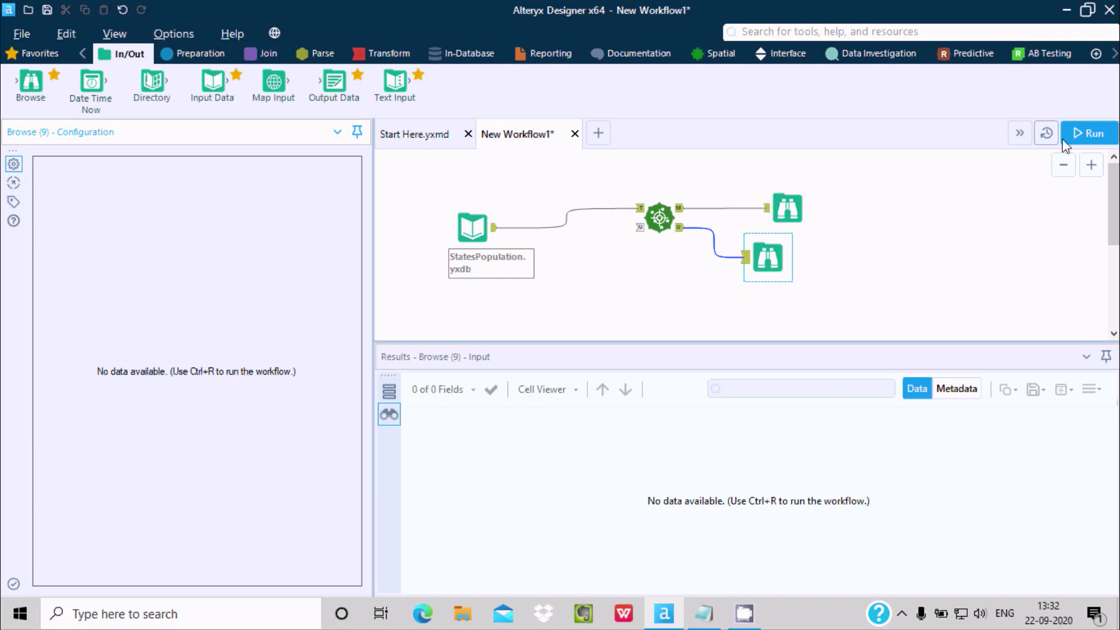
Run the workflow and display the records of the Find Nearest tool's target input
click(1084, 134)
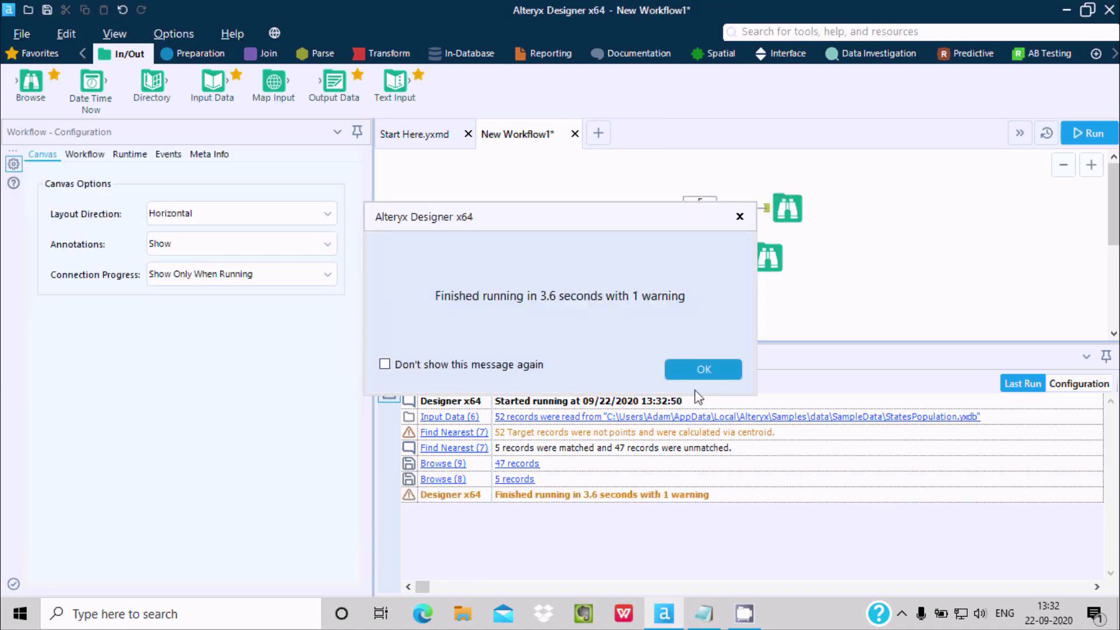
click(704, 371)
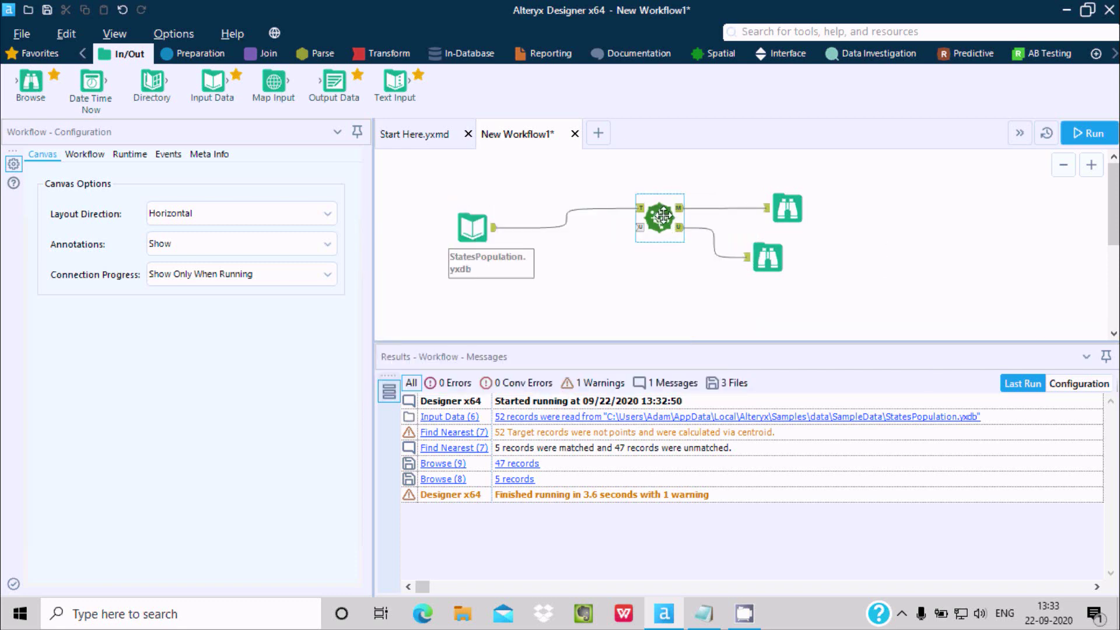
click(662, 216)
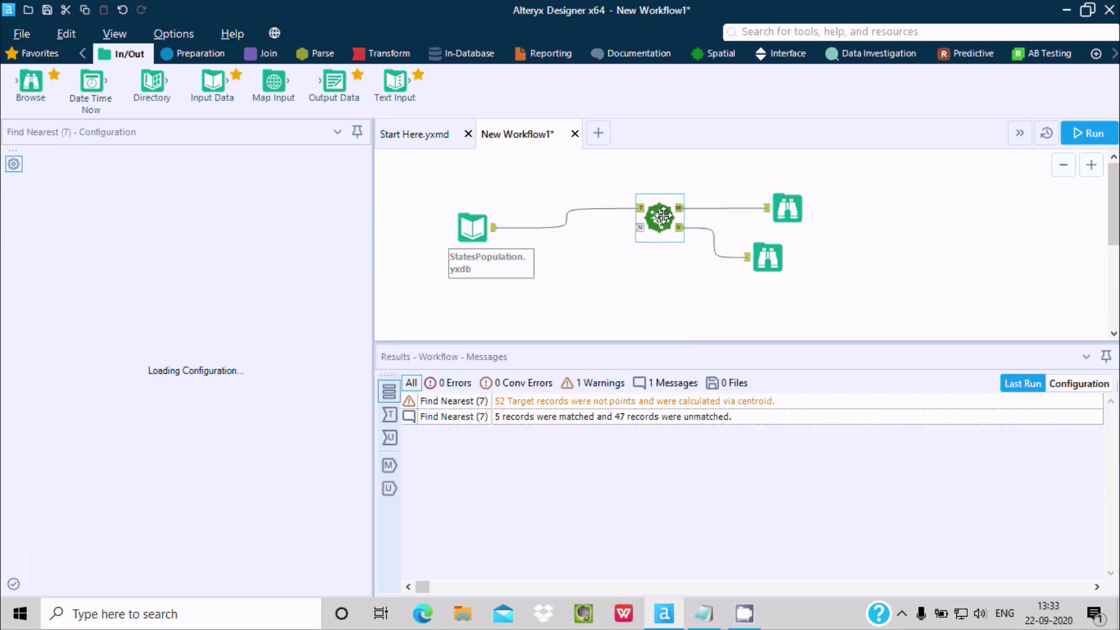
click(395, 416)
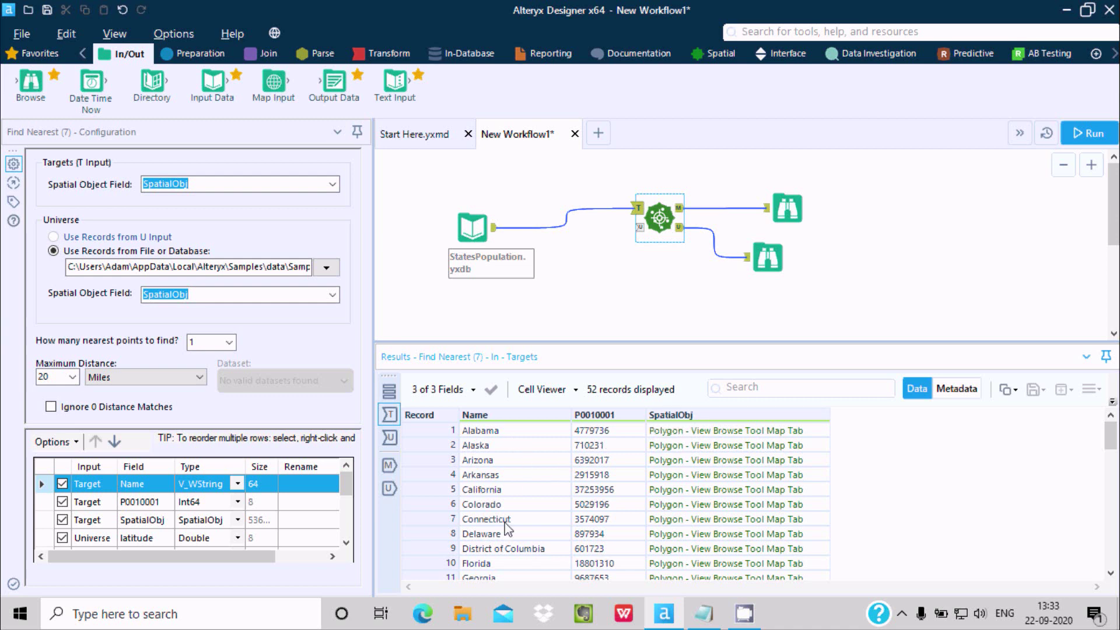
Compare the Find Nearest tool's universe input records with its matched and unmatched output records
click(396, 441)
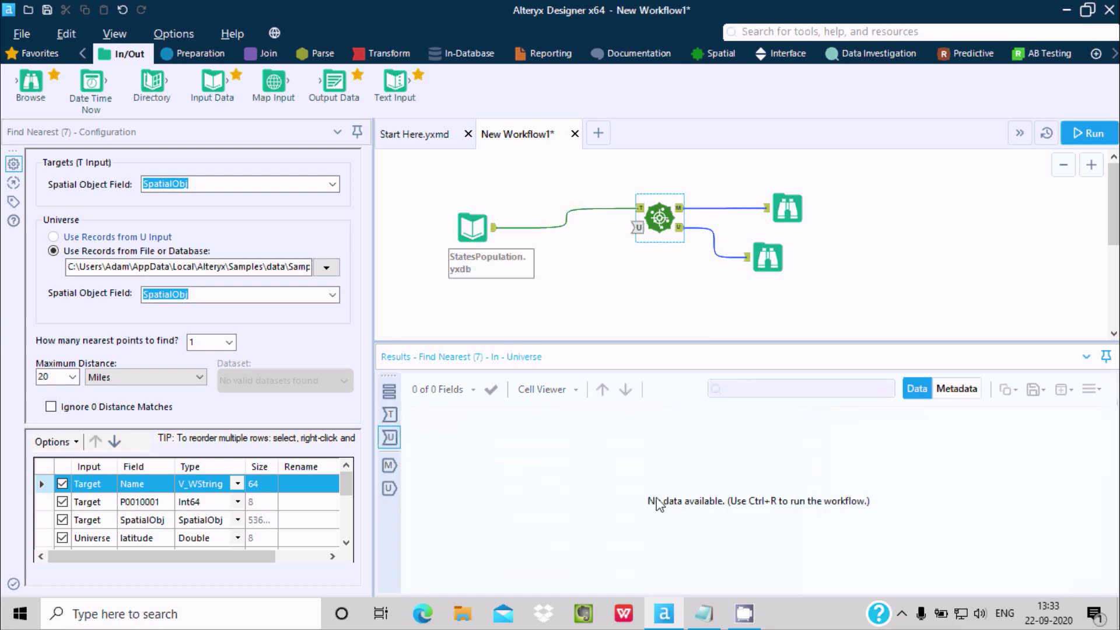
click(389, 465)
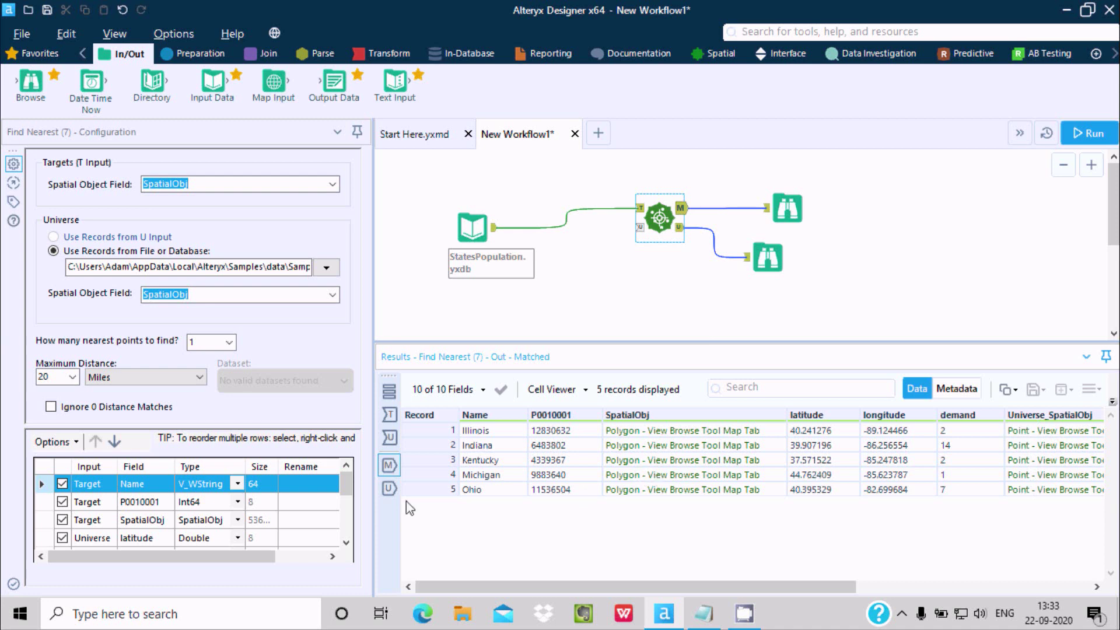
click(389, 489)
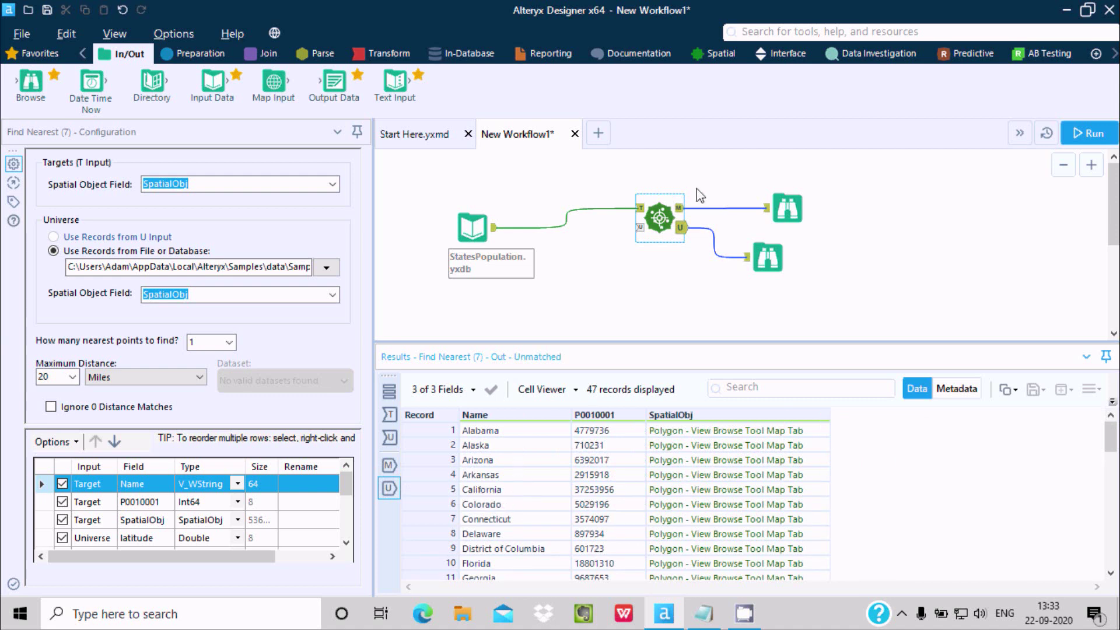
click(716, 53)
mouse_move(221, 94)
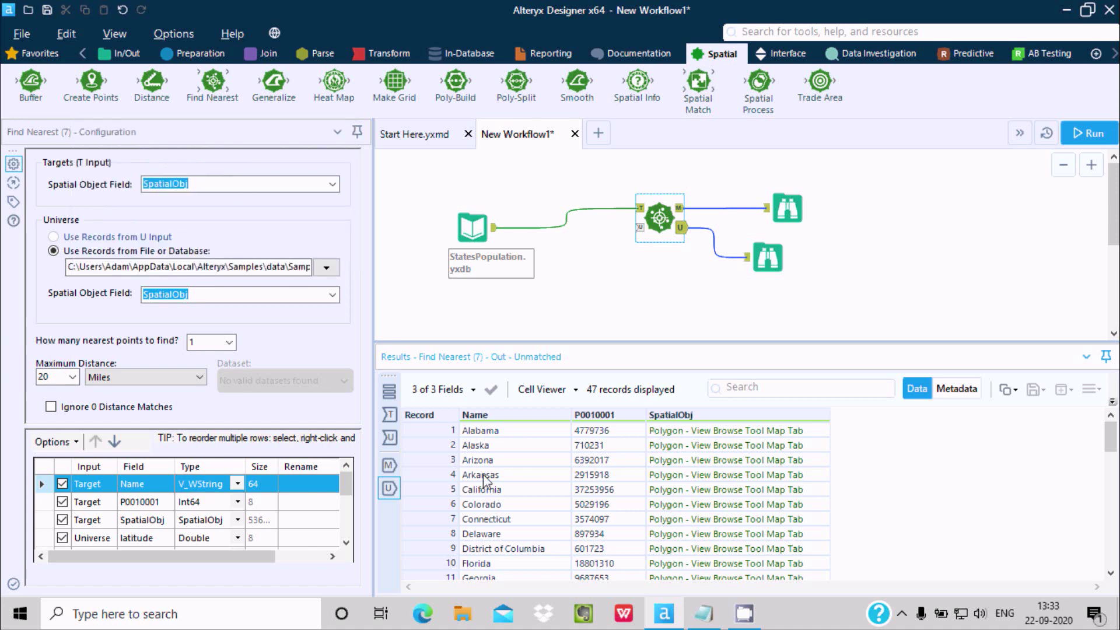
click(397, 466)
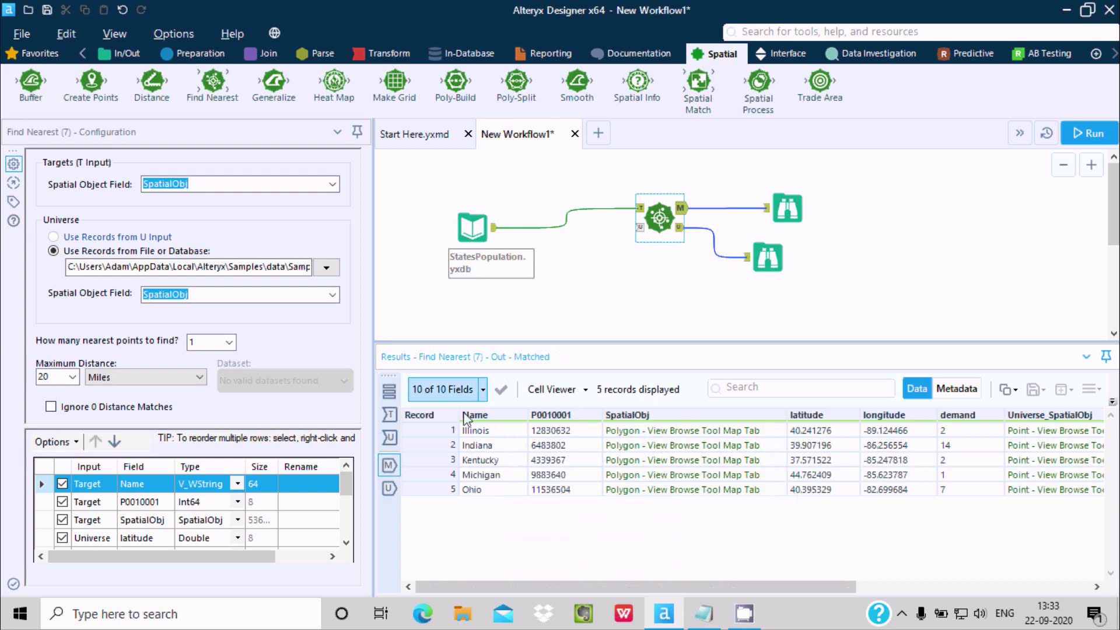
click(399, 492)
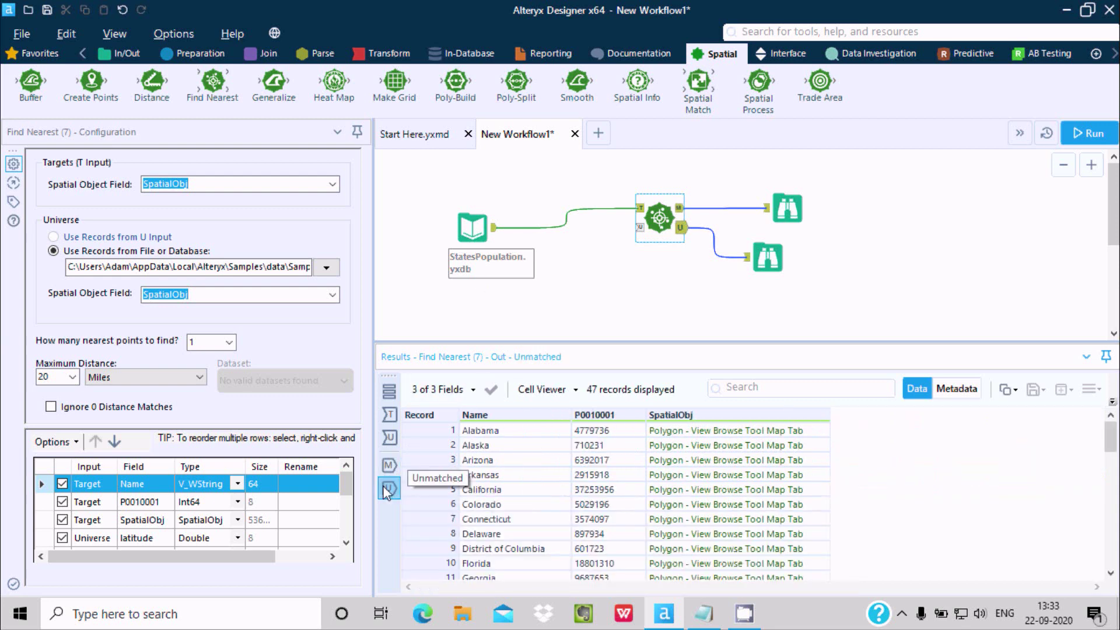
click(387, 469)
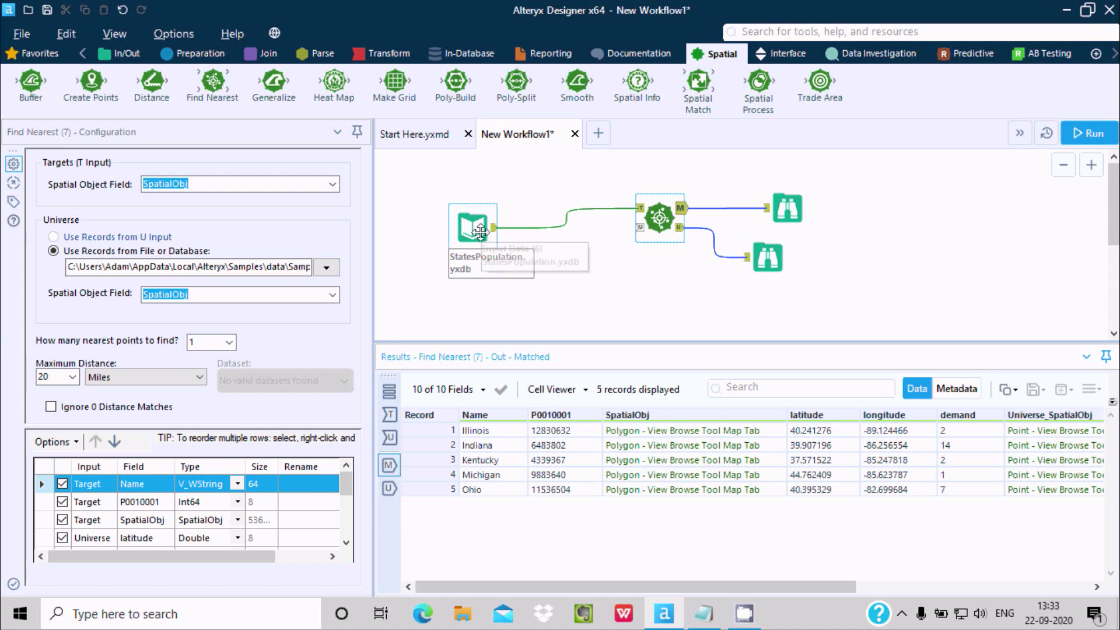
Check the data sources offered for the Find Nearest universe without choosing another one
click(662, 220)
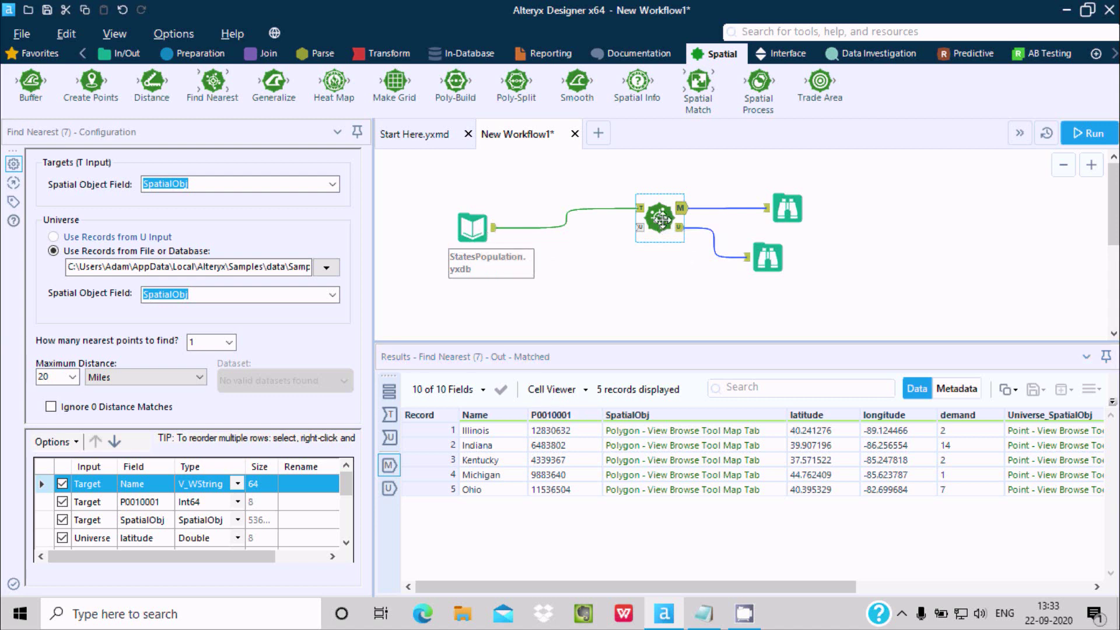
click(325, 270)
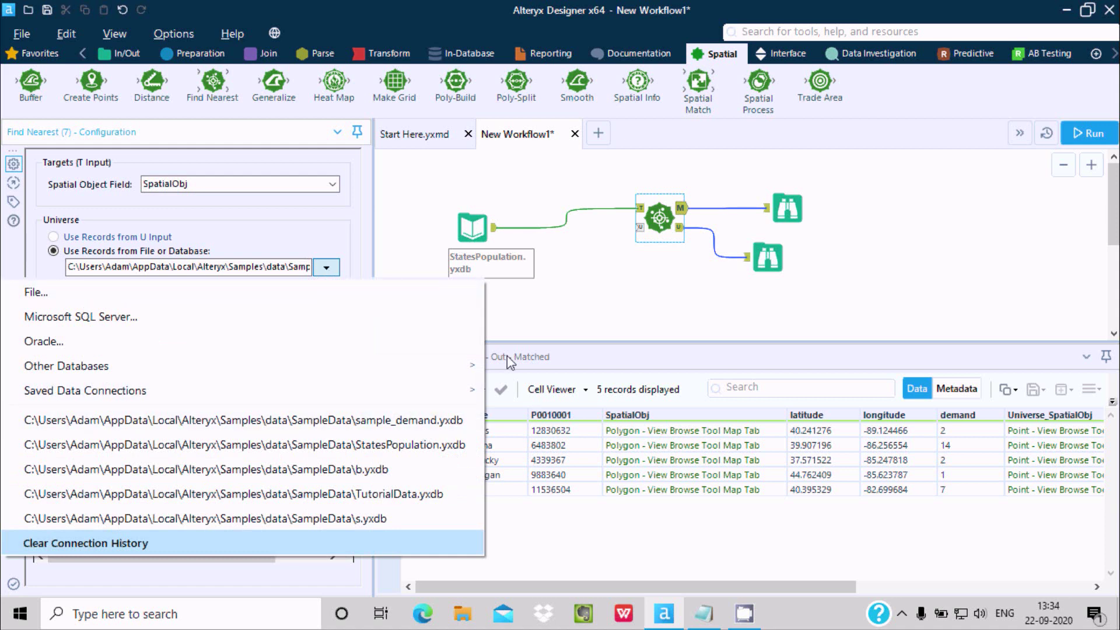
click(553, 295)
click(627, 263)
Inspect the matched states in the M output's Browse tool, highlighting Michigan on the map and examining the distance and direction fields
click(787, 210)
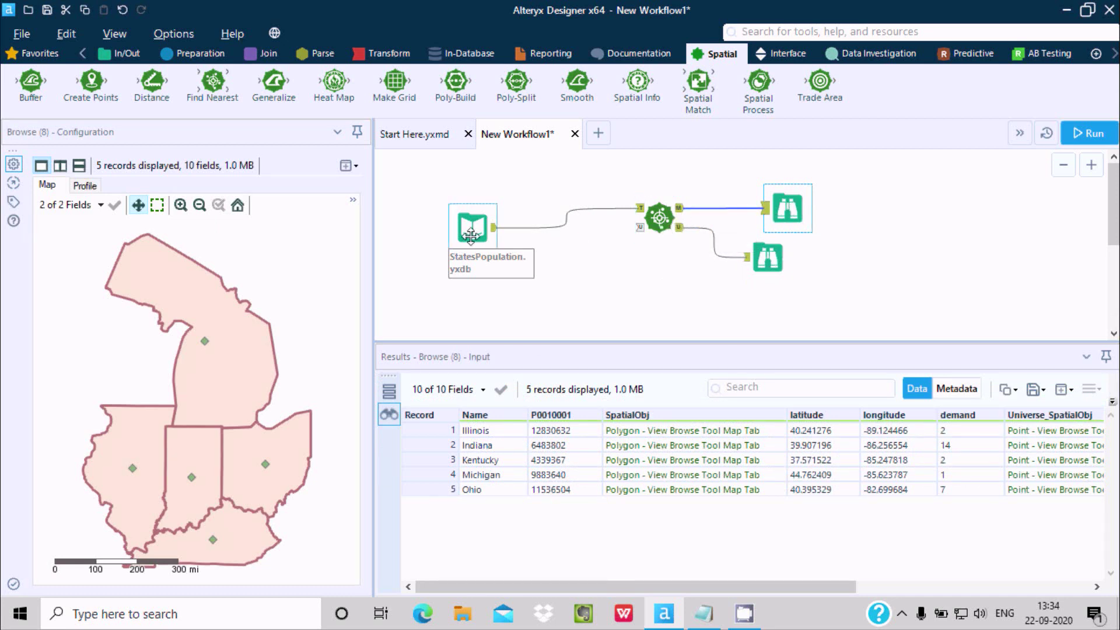
click(160, 271)
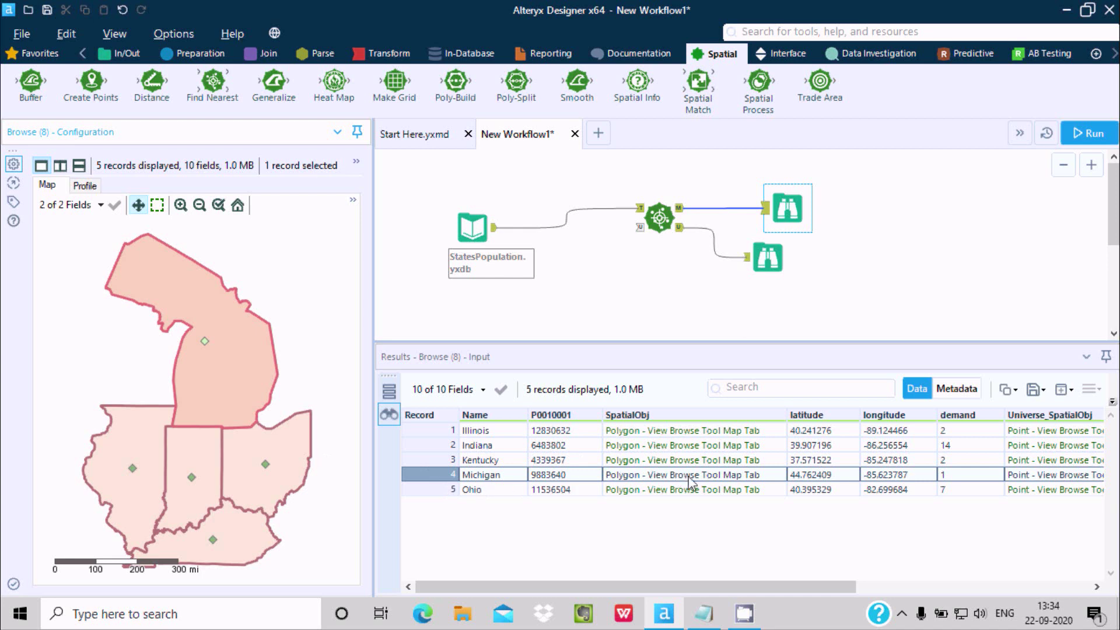
drag(549, 594, 778, 592)
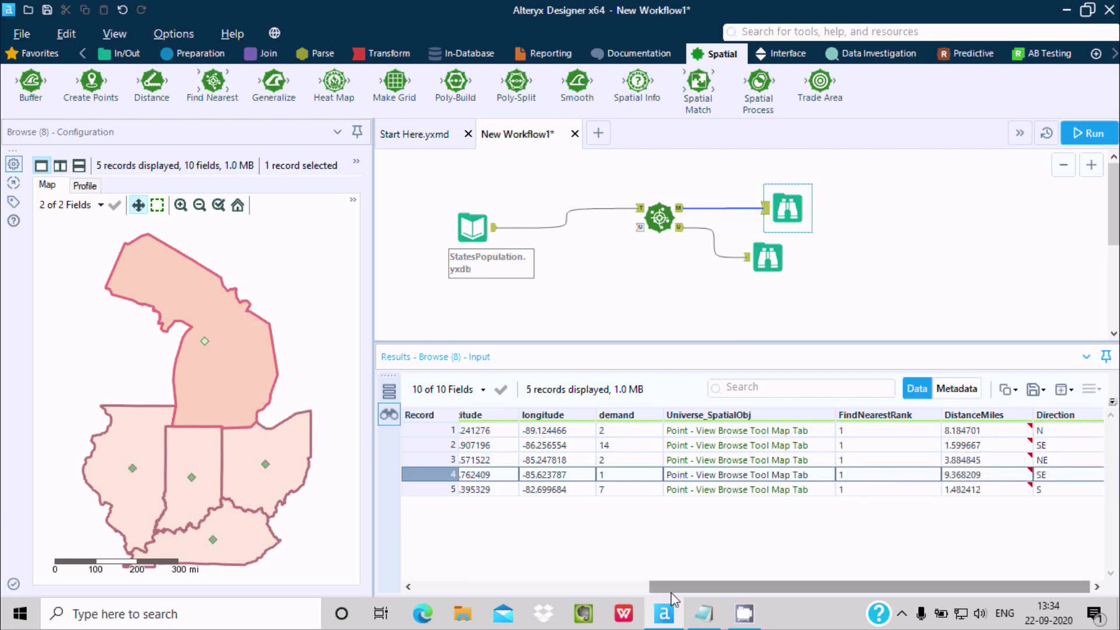
drag(671, 592, 708, 586)
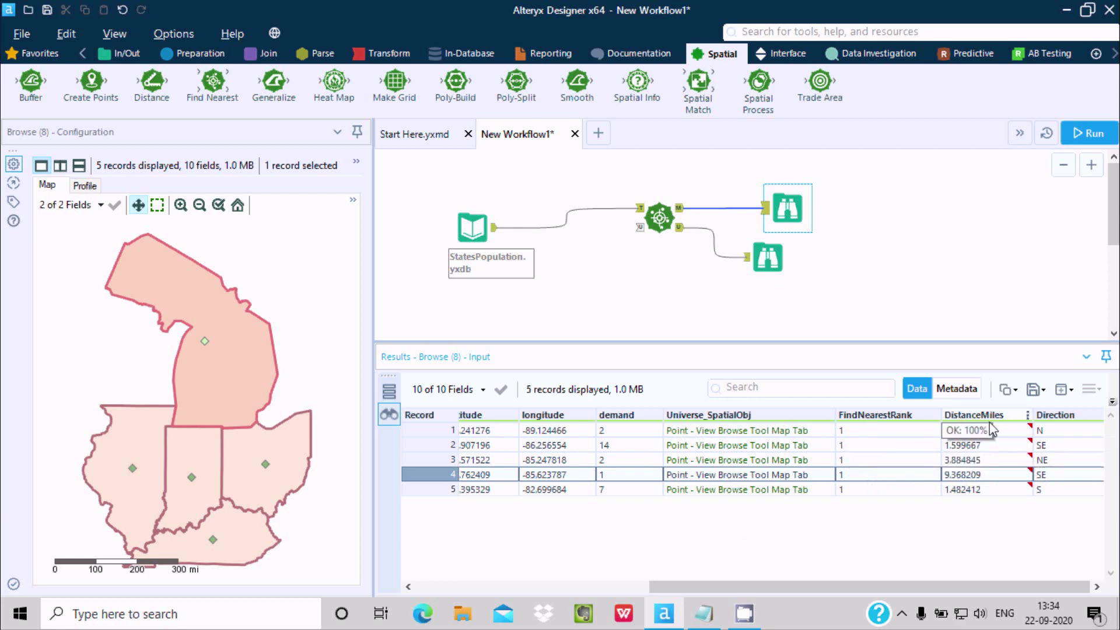
Examine the unmatched states in the U output's Browse tool by picking areas on its map
click(774, 266)
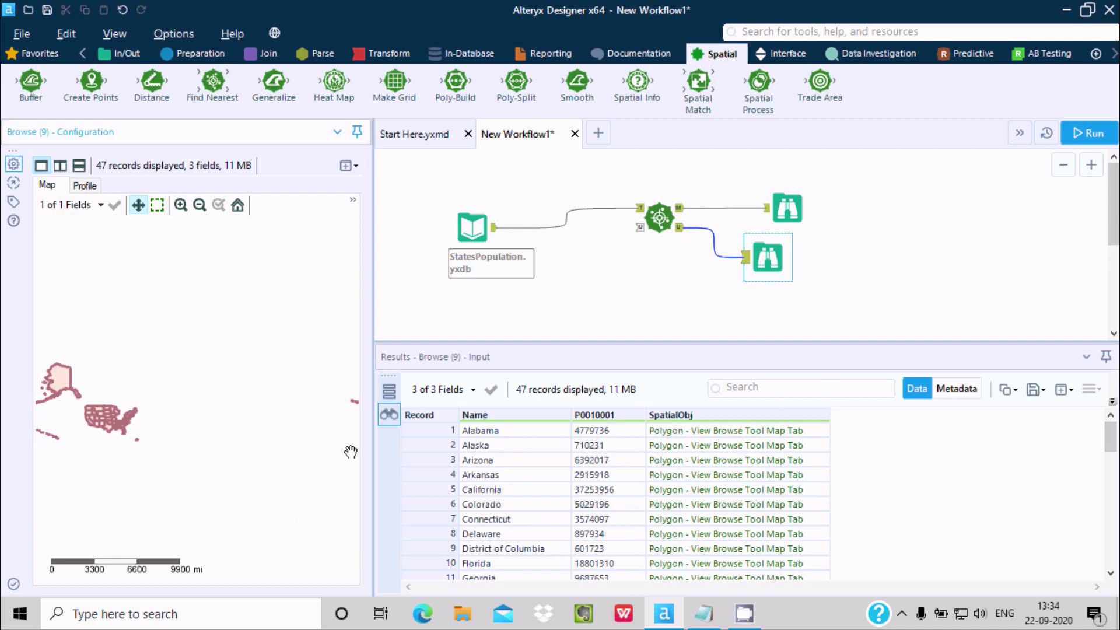
click(100, 414)
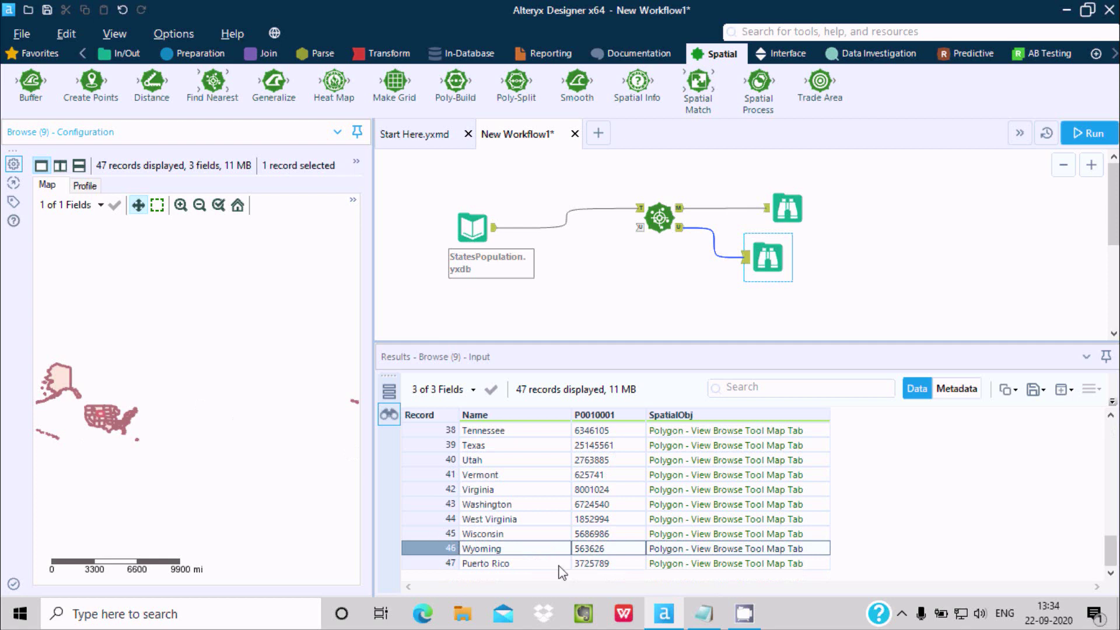
click(63, 391)
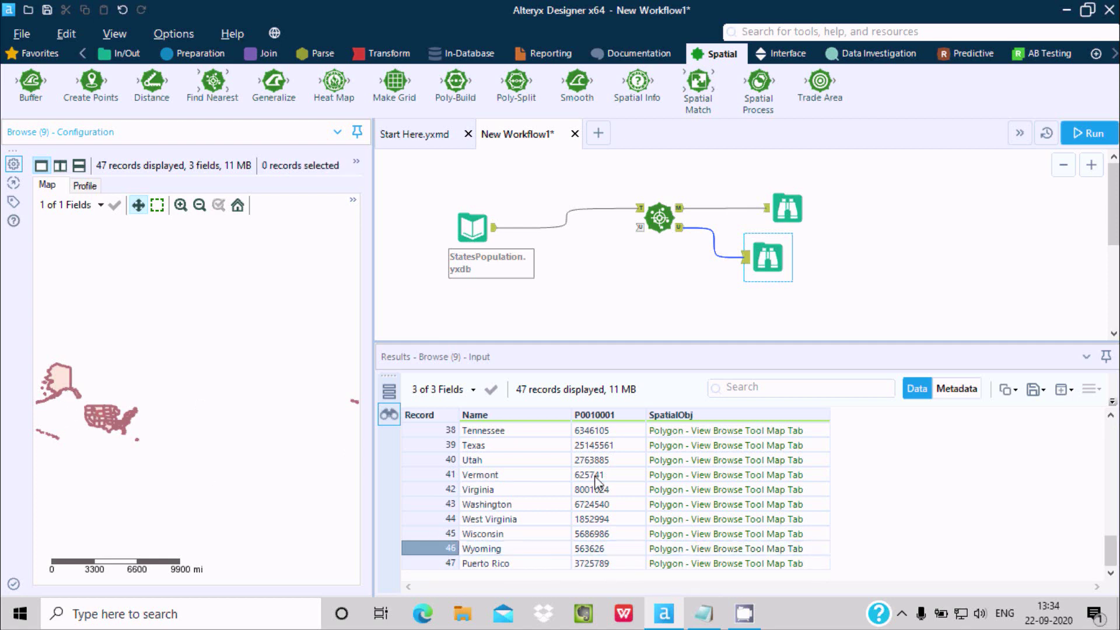
click(57, 378)
Review the maximum distance units available in Find Nearest and keep Miles
click(661, 212)
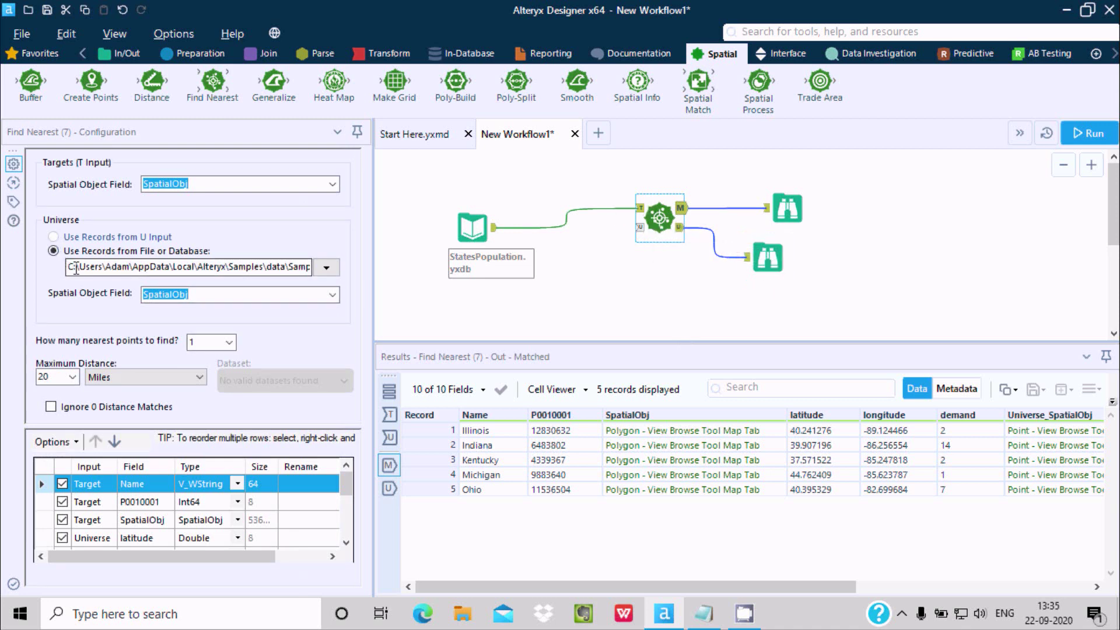
click(108, 382)
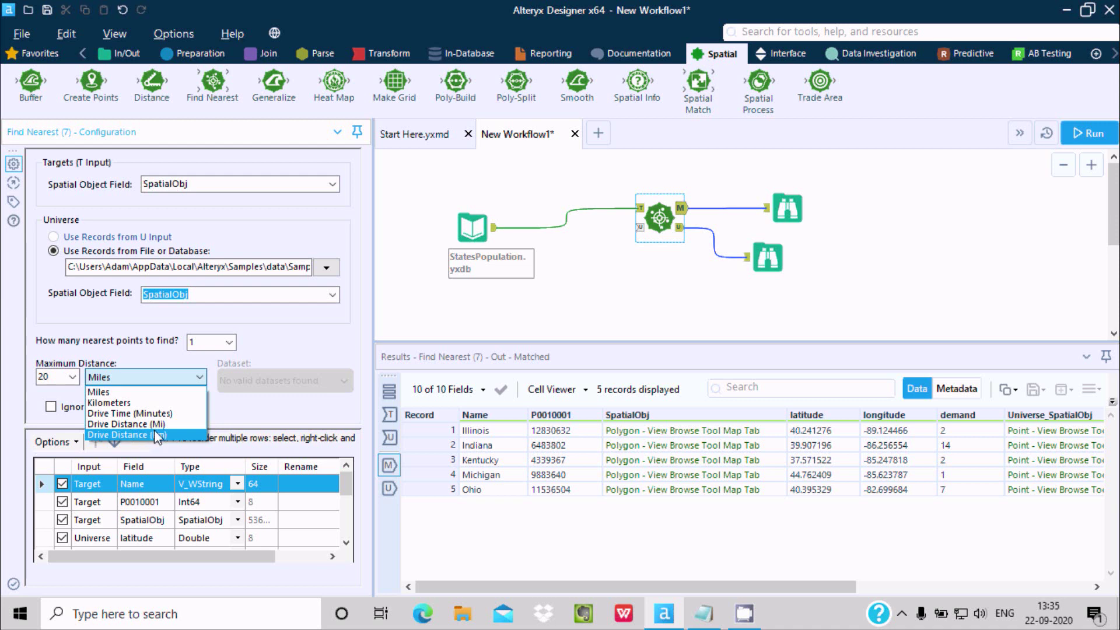
click(145, 396)
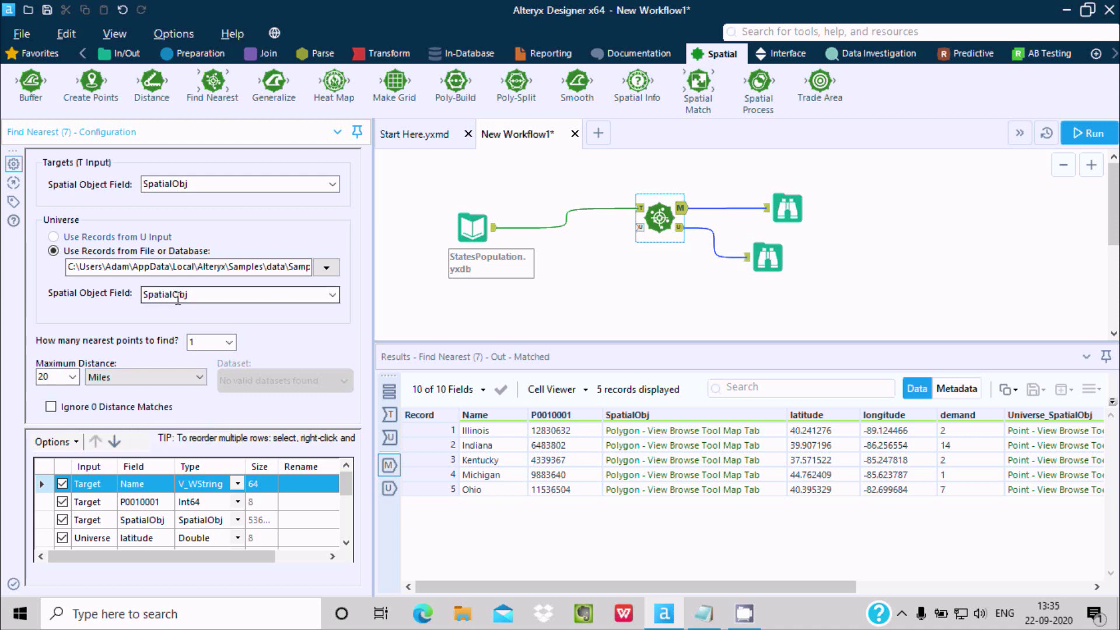
Switch the Input Data tool to TutorialData.yxdb from the SampleData folder and run the workflow
click(473, 228)
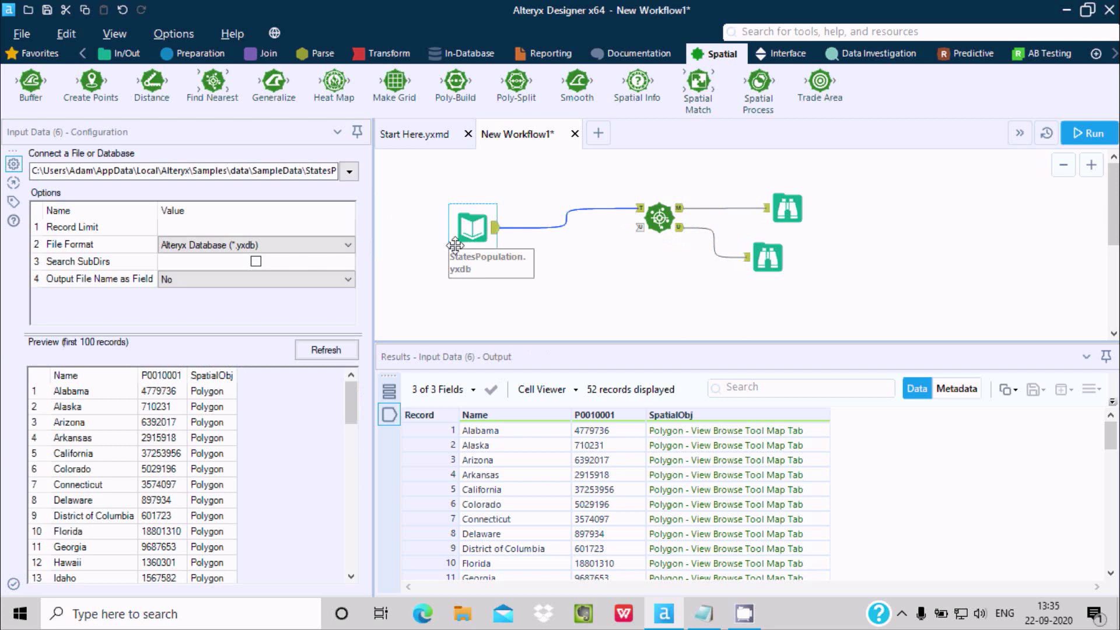
click(348, 170)
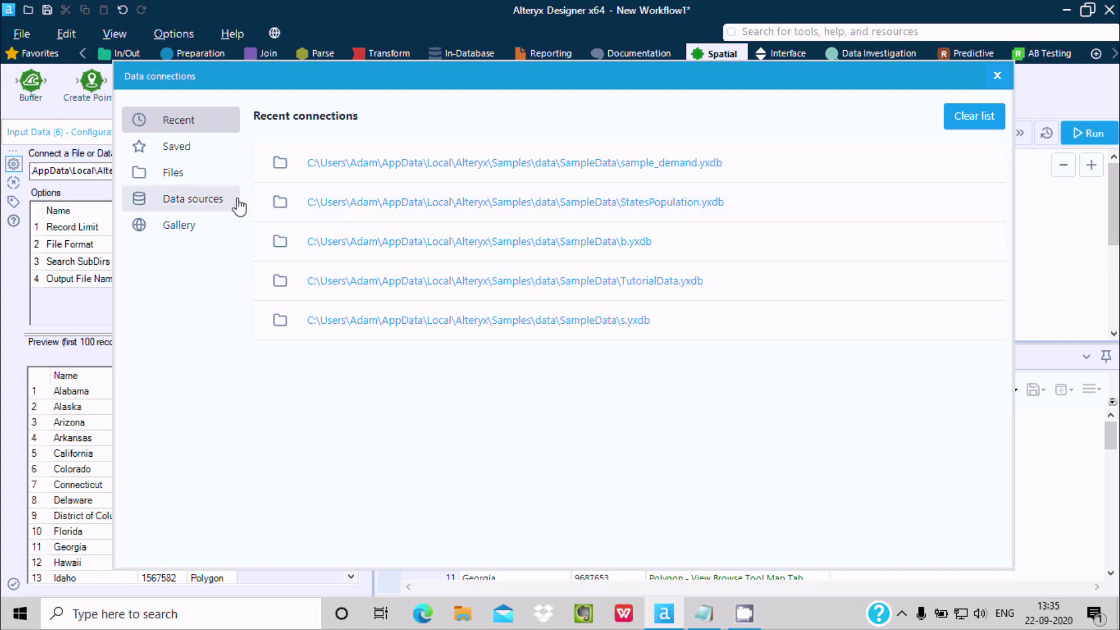
click(544, 289)
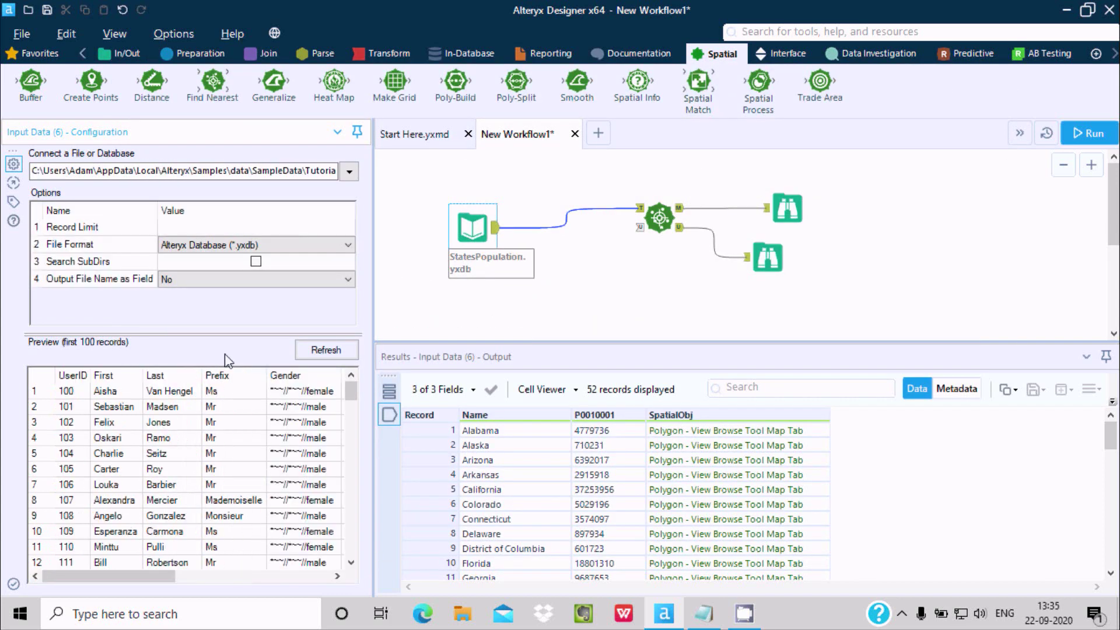
drag(148, 574, 107, 554)
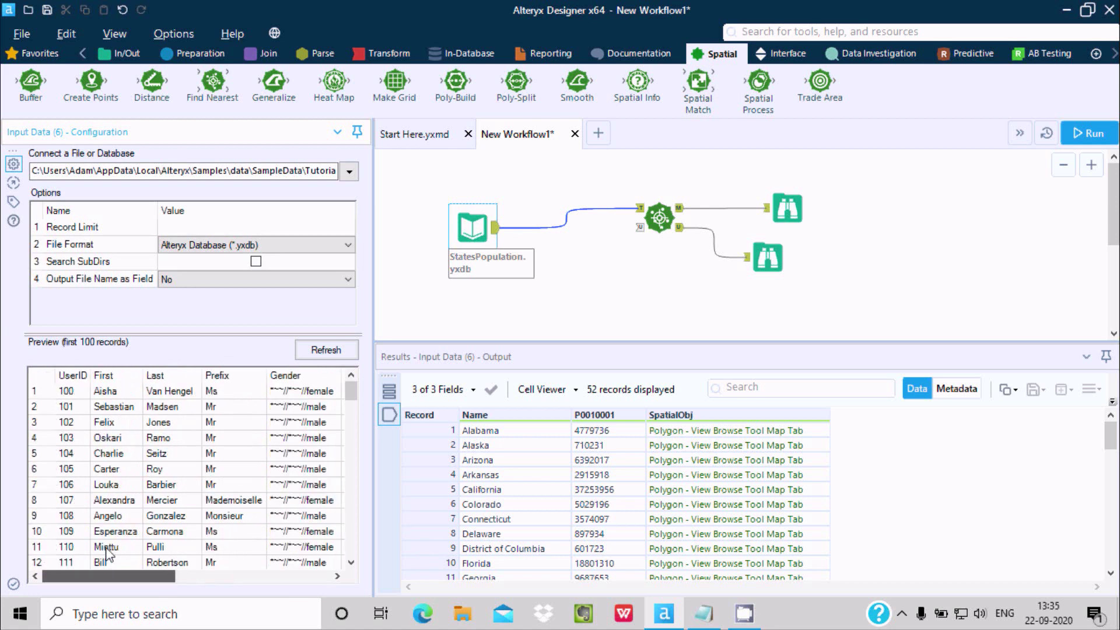
click(557, 246)
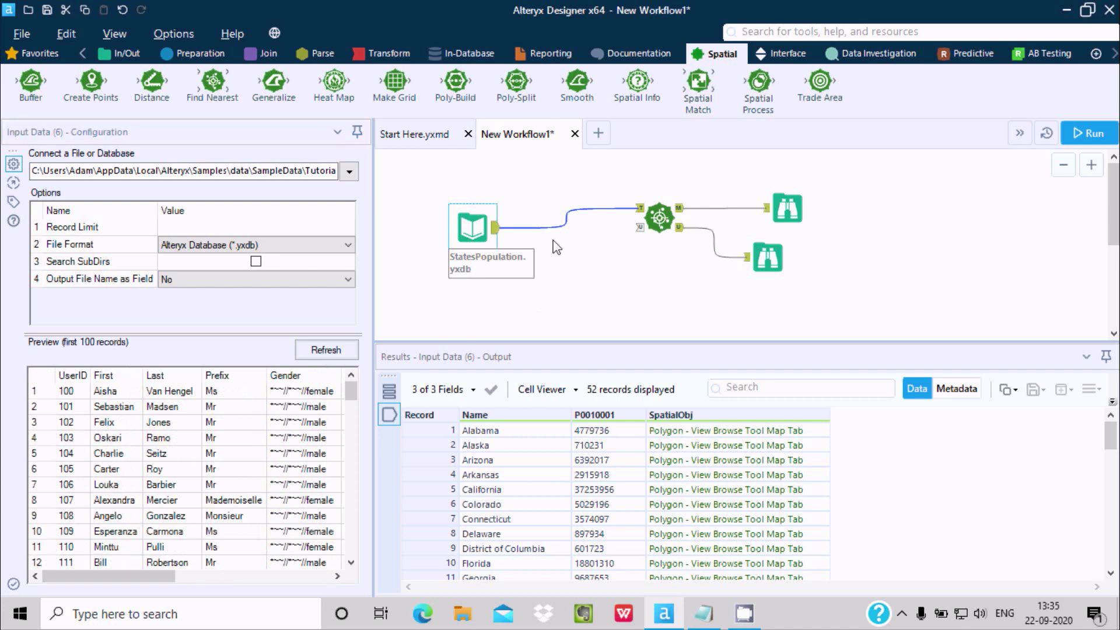
click(1089, 133)
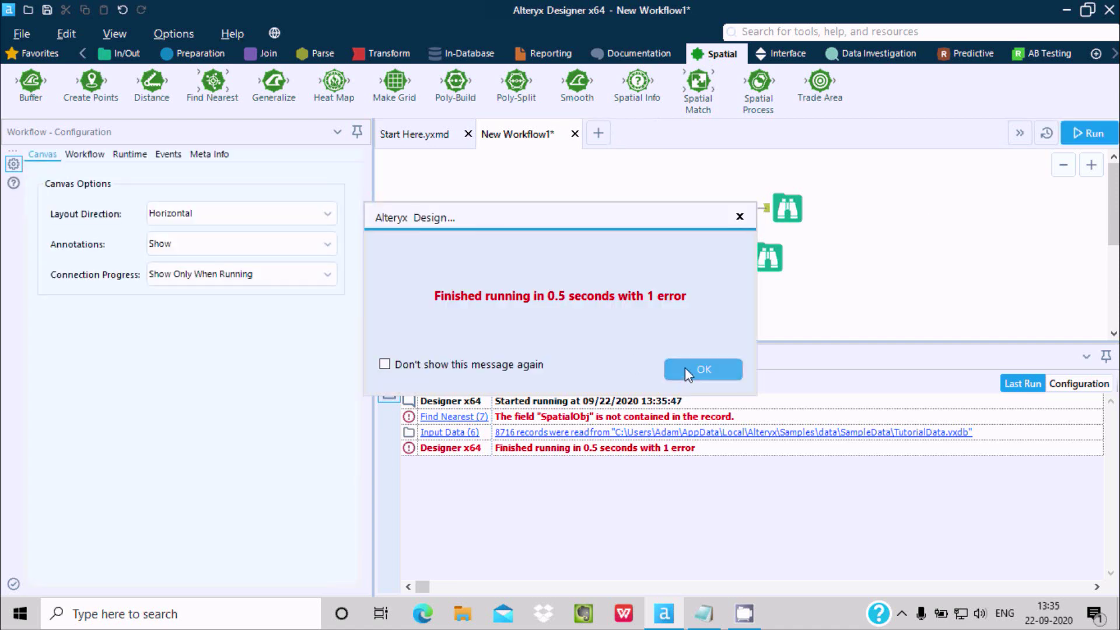
click(685, 367)
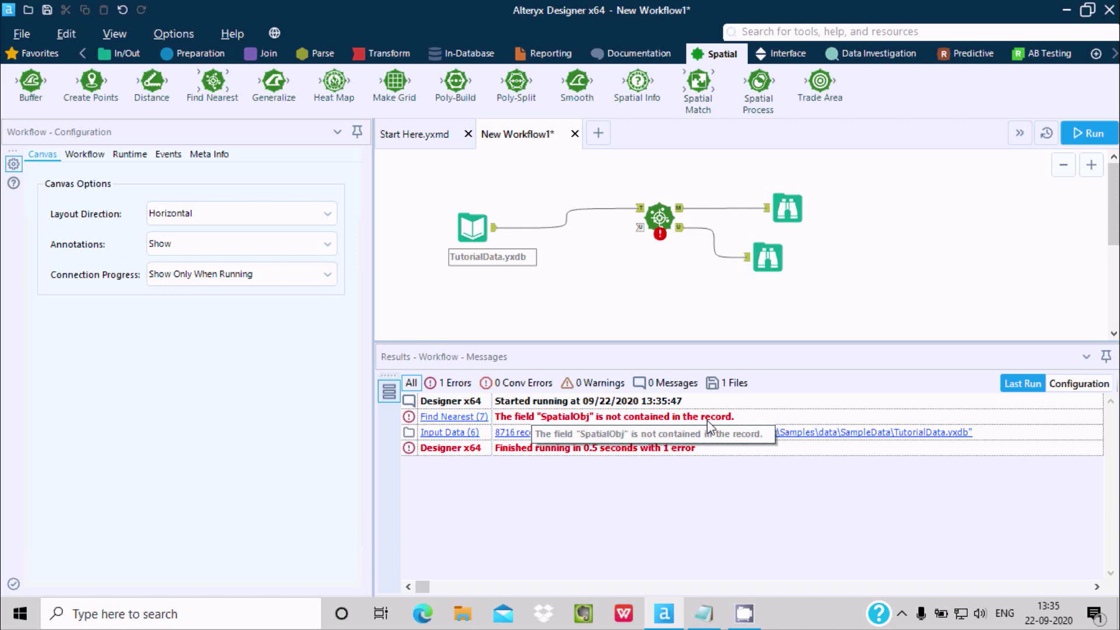
Connect the Input Data tool to StatesPopulation.yxdb from the SampleData folder again and rerun the workflow
click(471, 229)
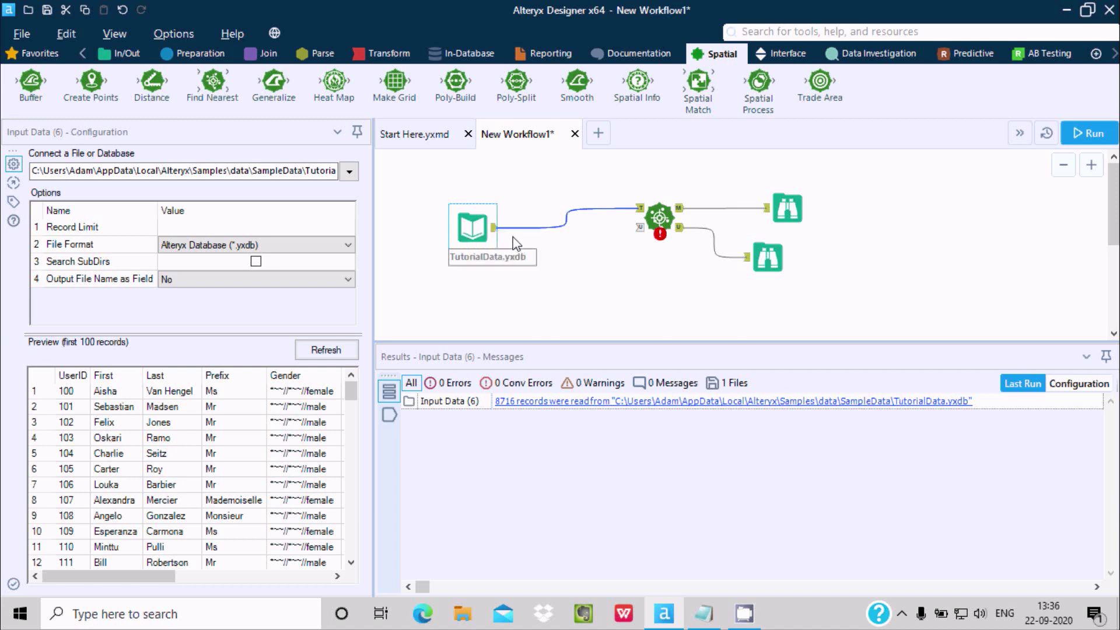
click(350, 172)
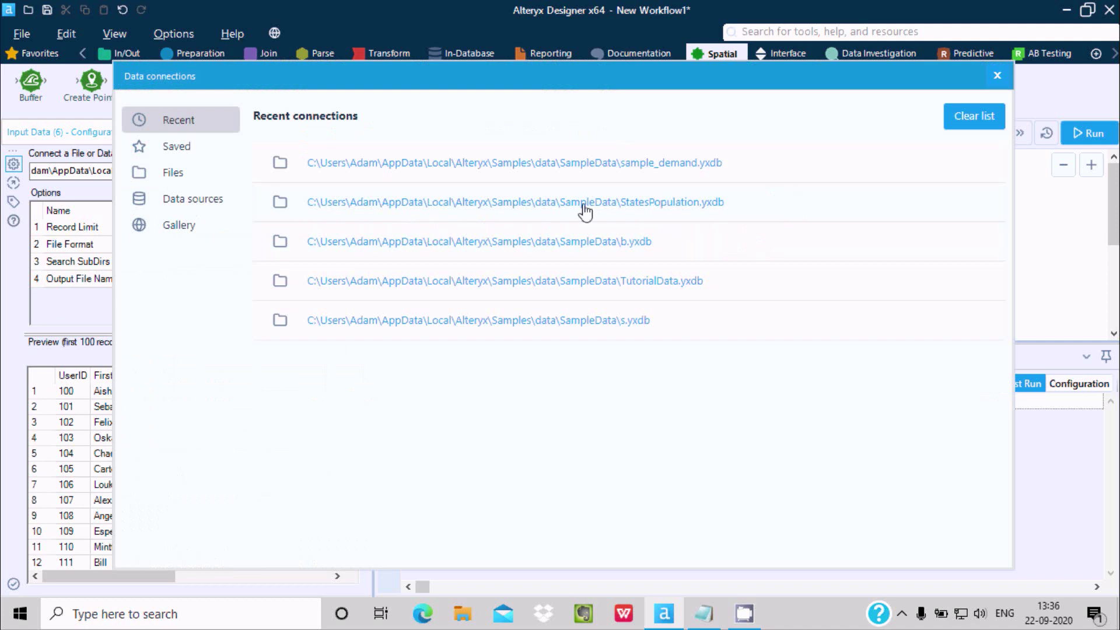
click(584, 206)
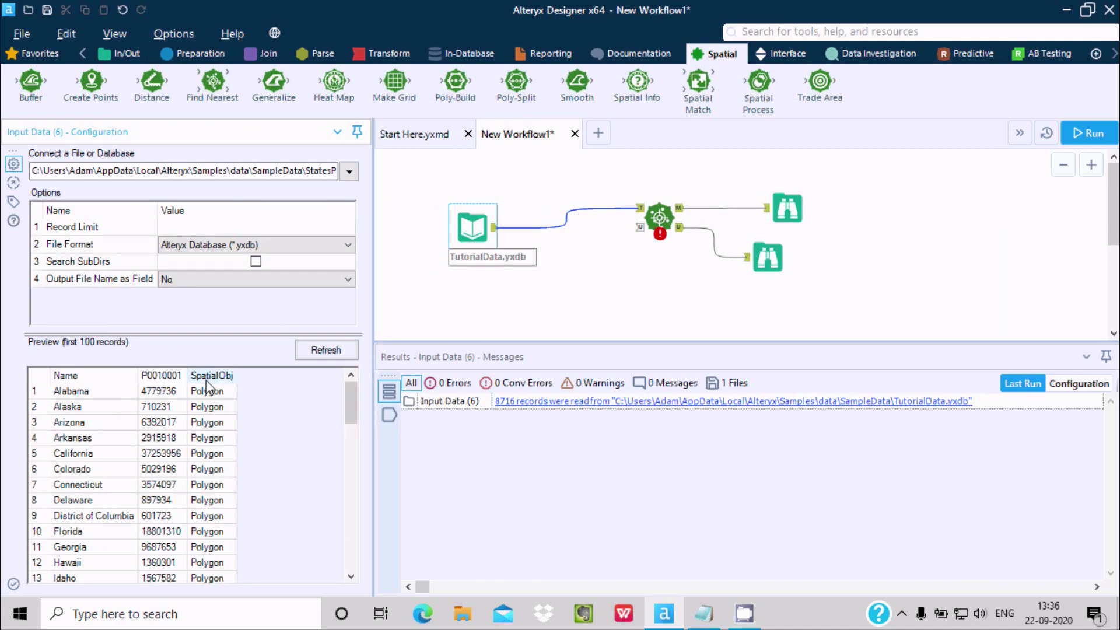
click(201, 515)
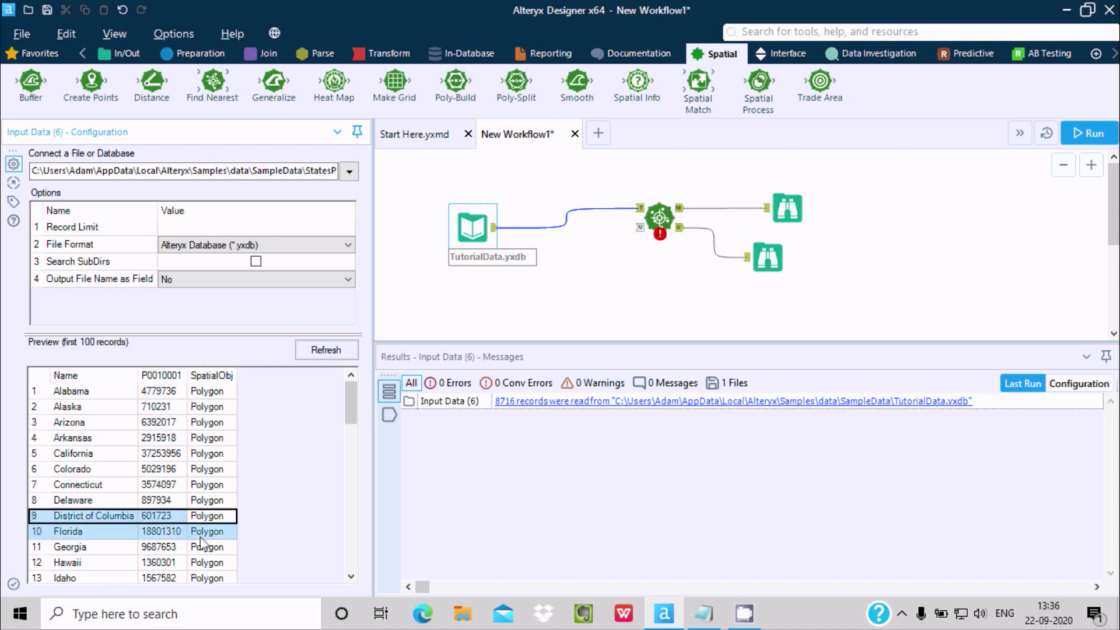
click(198, 454)
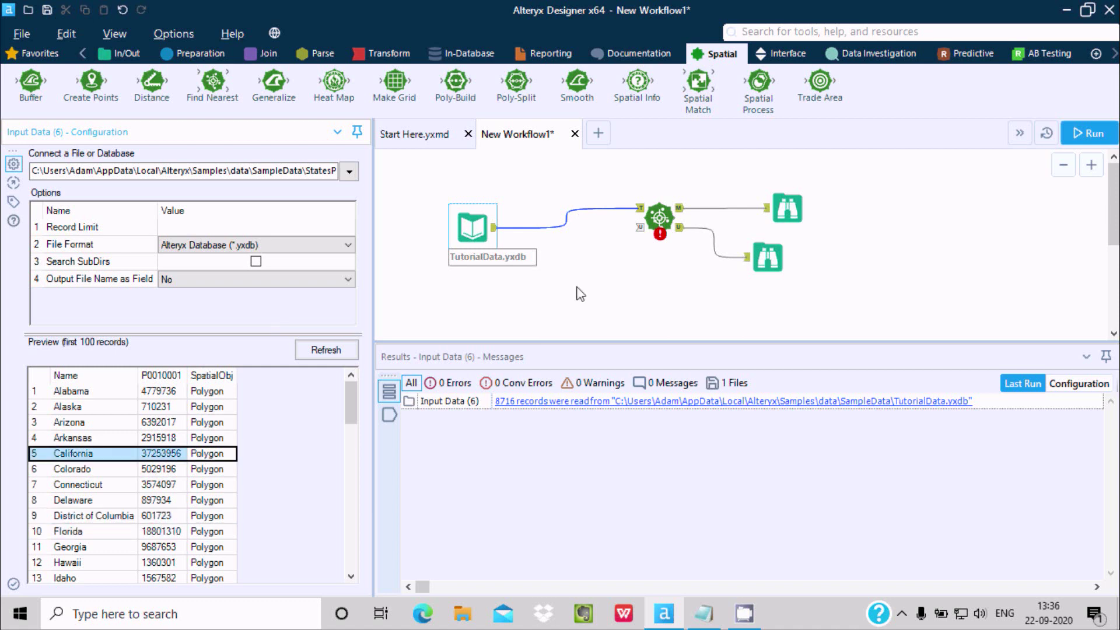
click(1088, 133)
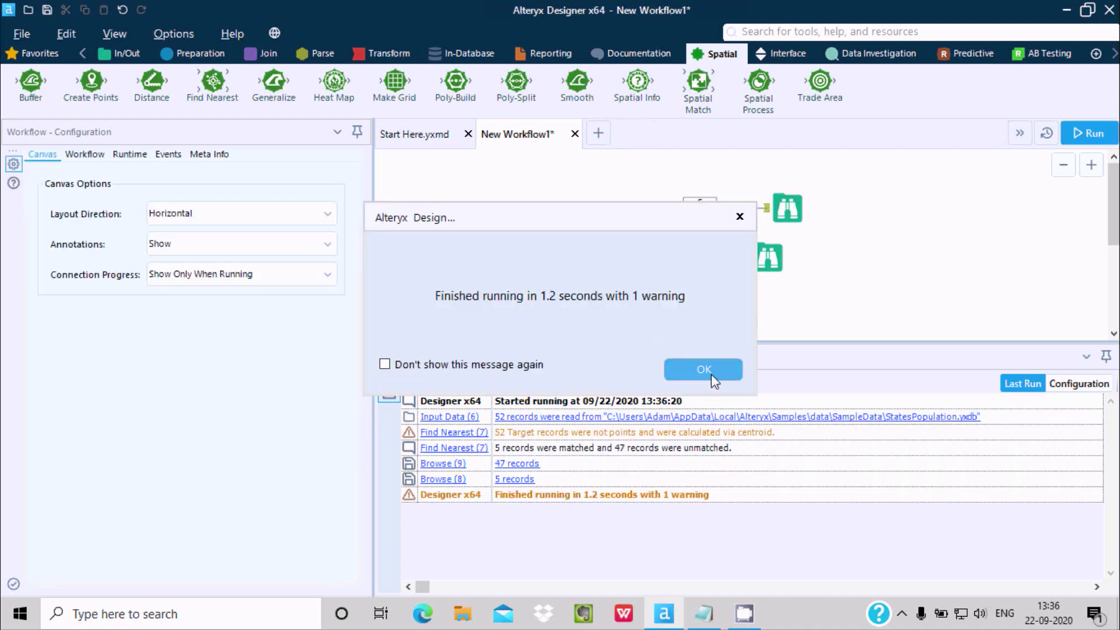
click(703, 369)
Review the Find Nearest configuration, including the Universe latitude field in its output field list
click(659, 215)
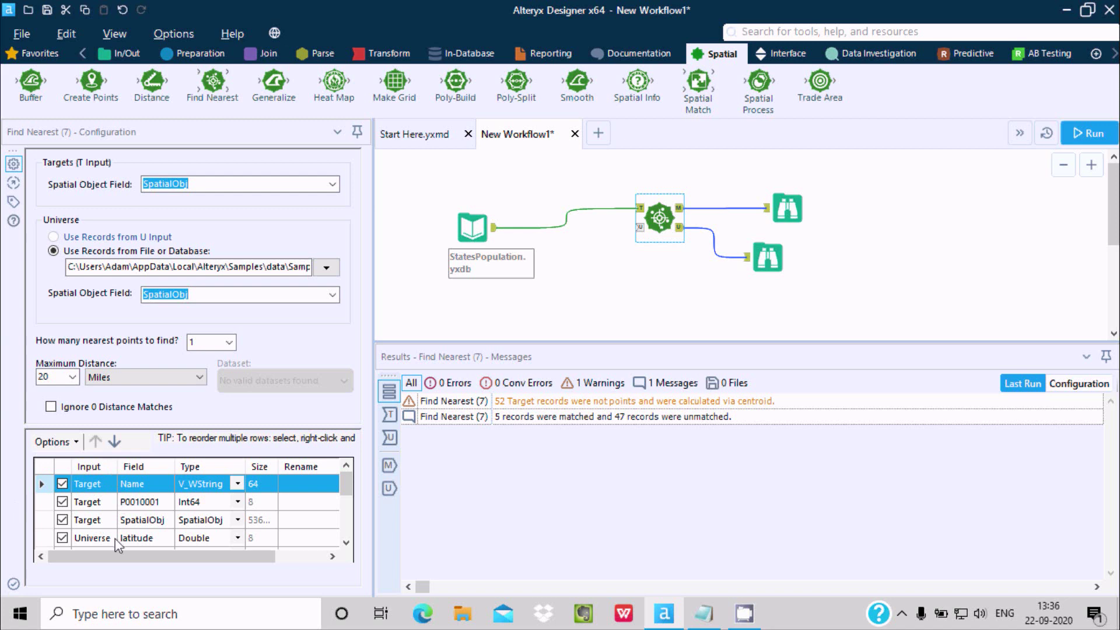
click(99, 540)
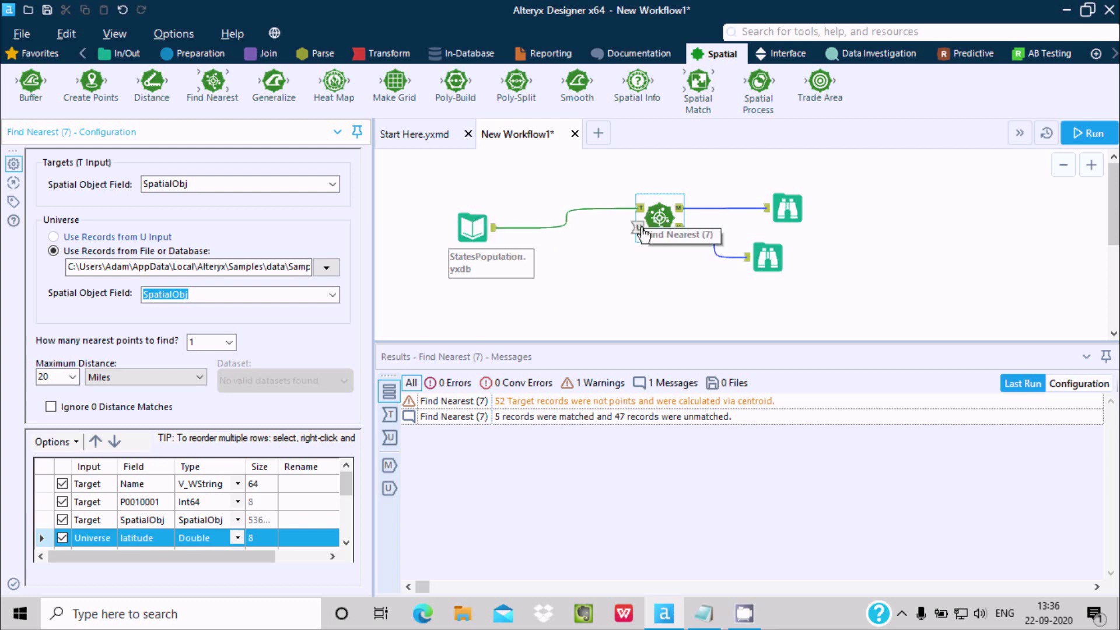
click(656, 215)
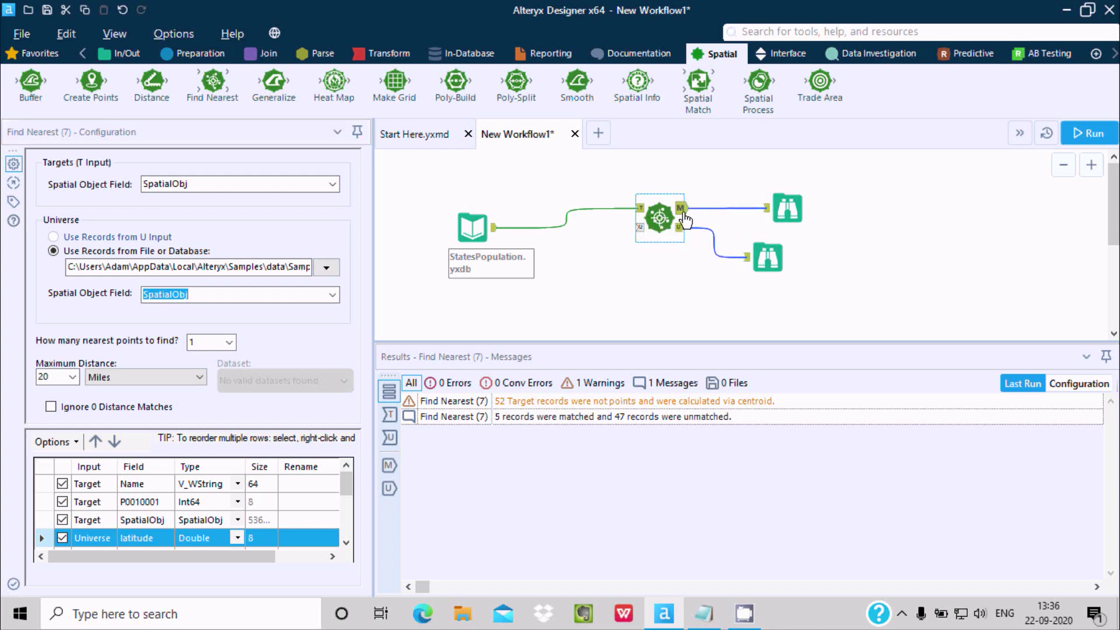
Display the rerun's matched records in the M output's Browse tool and examine the FindNearestRank, DistanceMiles and Direction fields
click(788, 209)
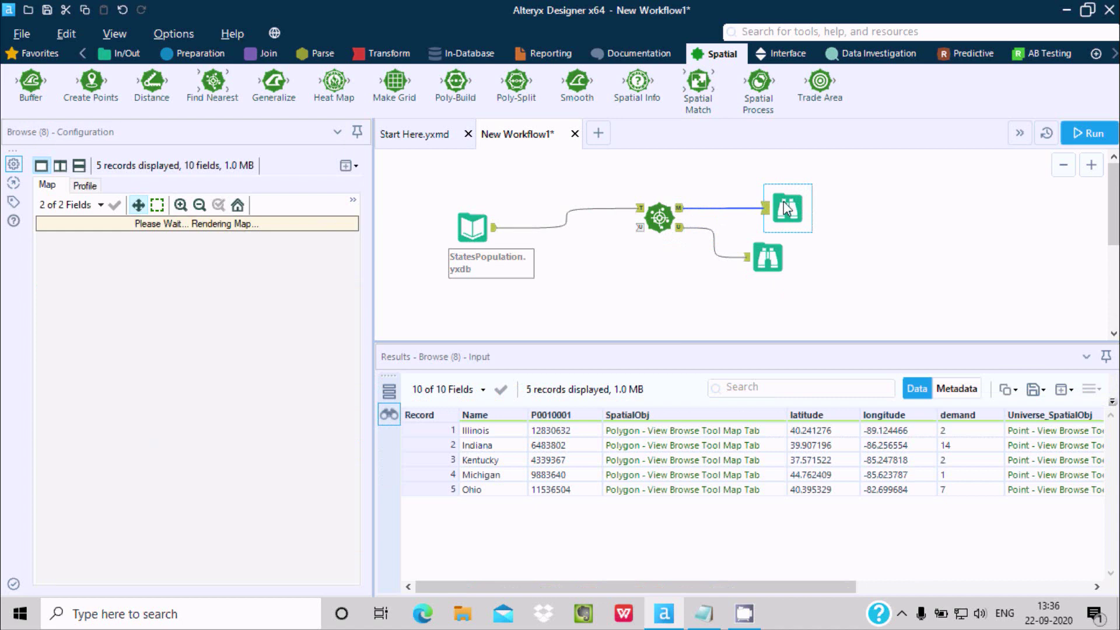
click(775, 257)
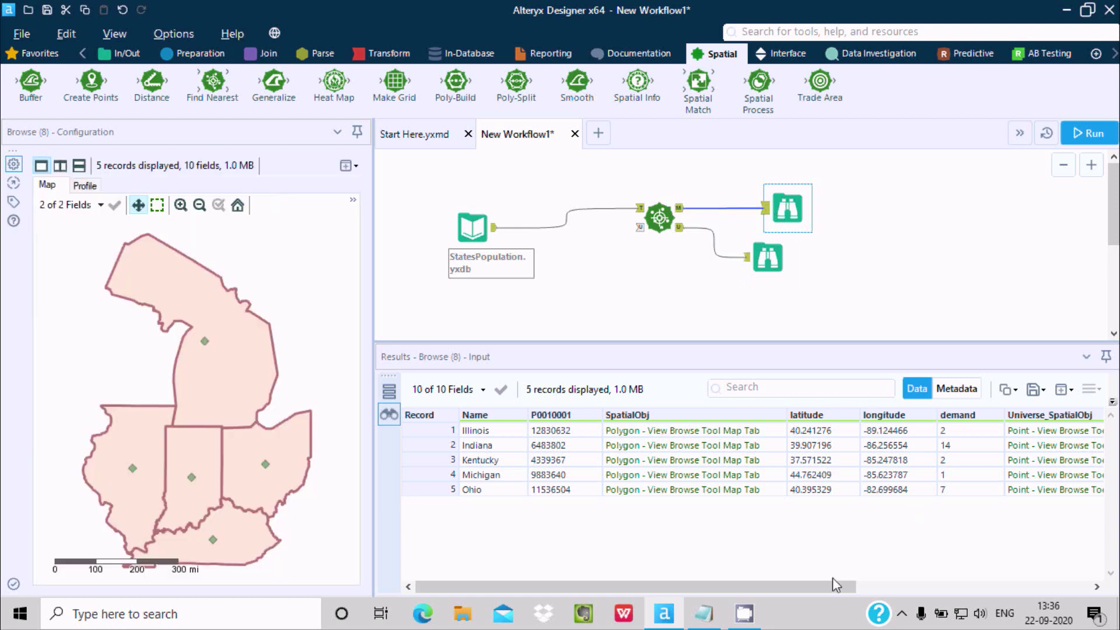
drag(831, 579, 1038, 582)
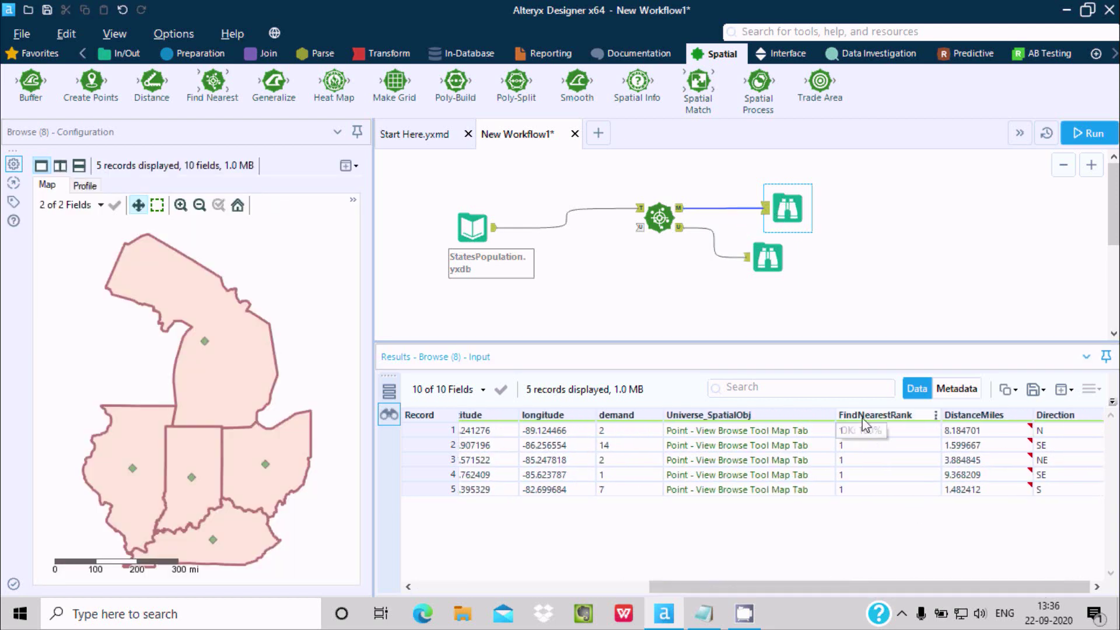